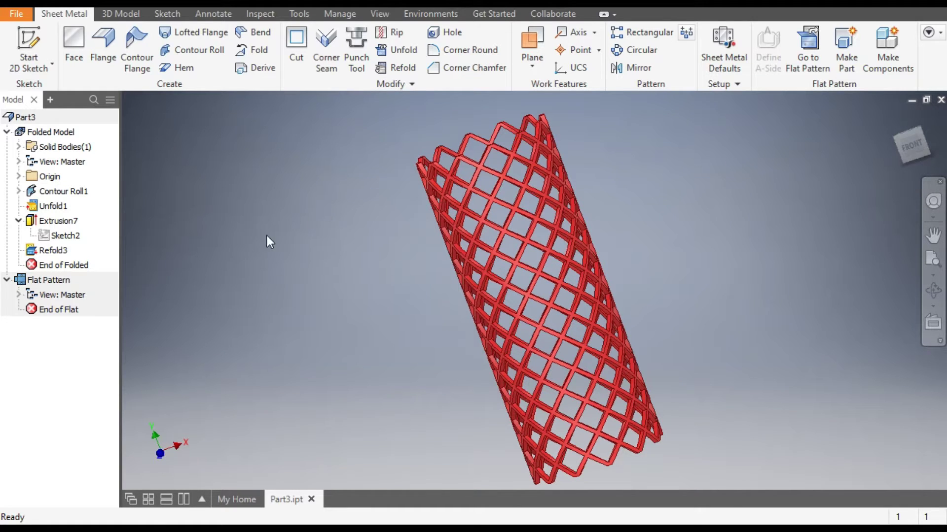
Create the new part Part6 from the metric Sheet Metal (mm).ipt template.
left_click(33, 8)
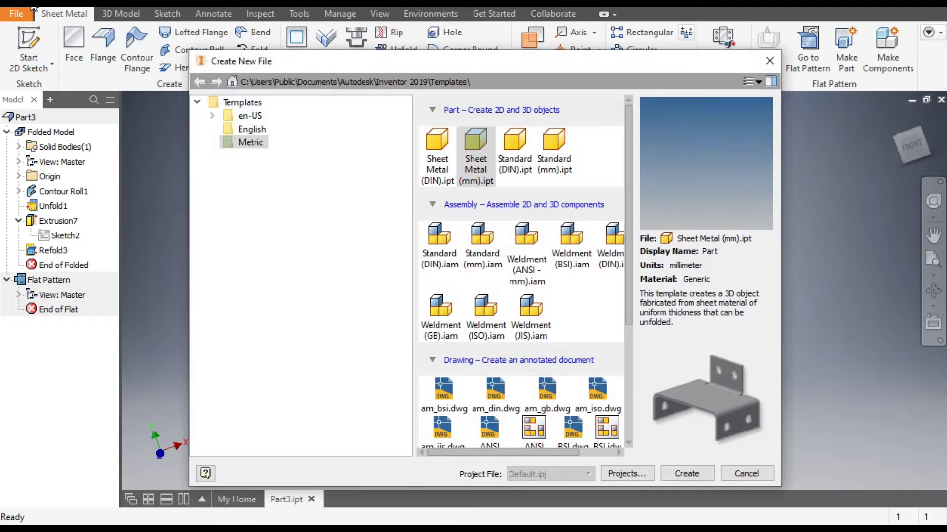
left_click(474, 140)
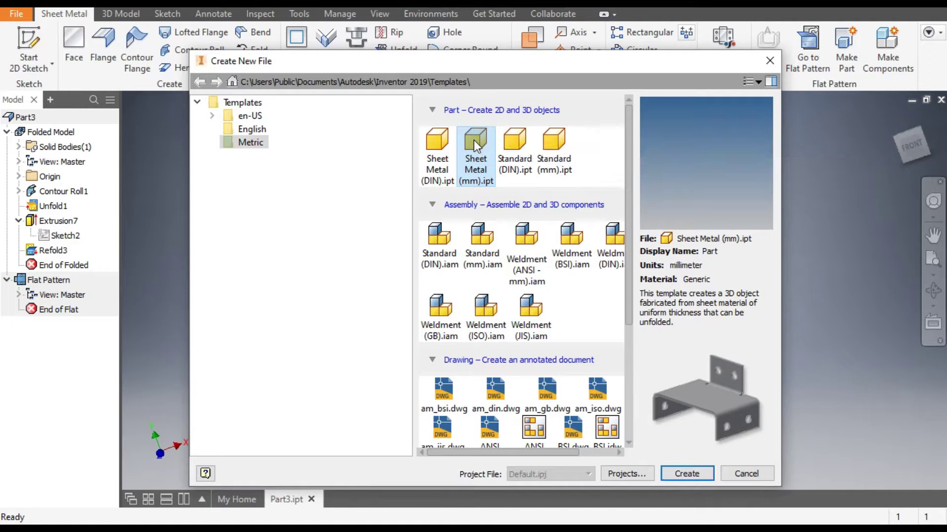
left_click(687, 474)
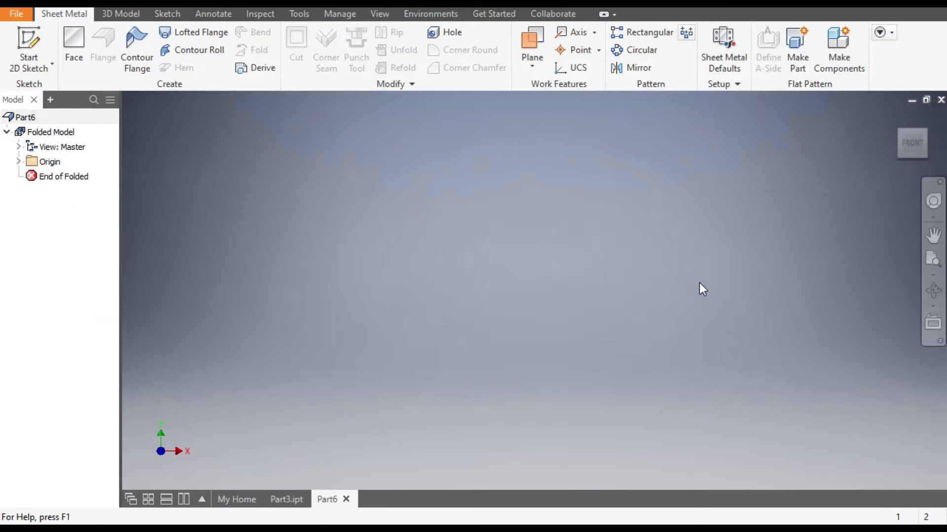
Start a sketch on the XY plane and draw a 150 mm vertical construction line up from the origin.
left_click(35, 46)
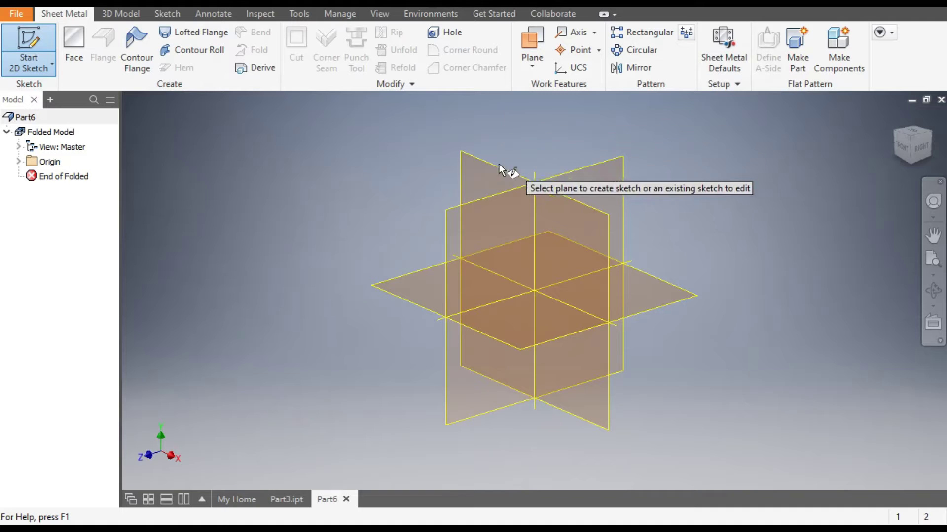
left_click(491, 169)
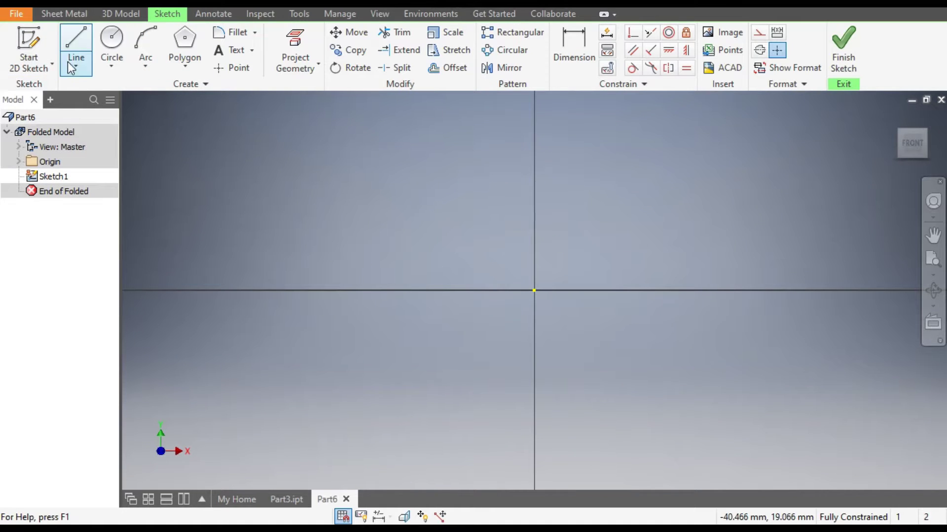
left_click(758, 37)
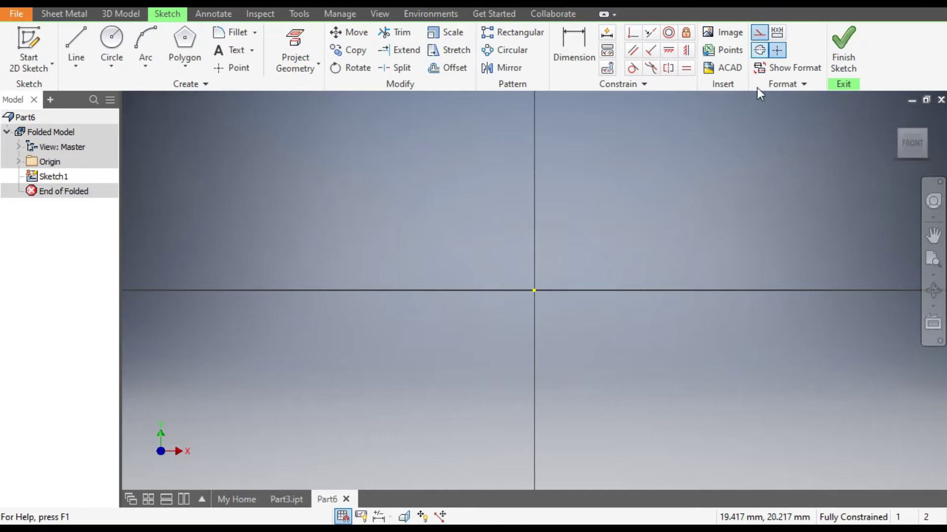
left_click(70, 41)
middle_click_drag(535, 173, 547, 323)
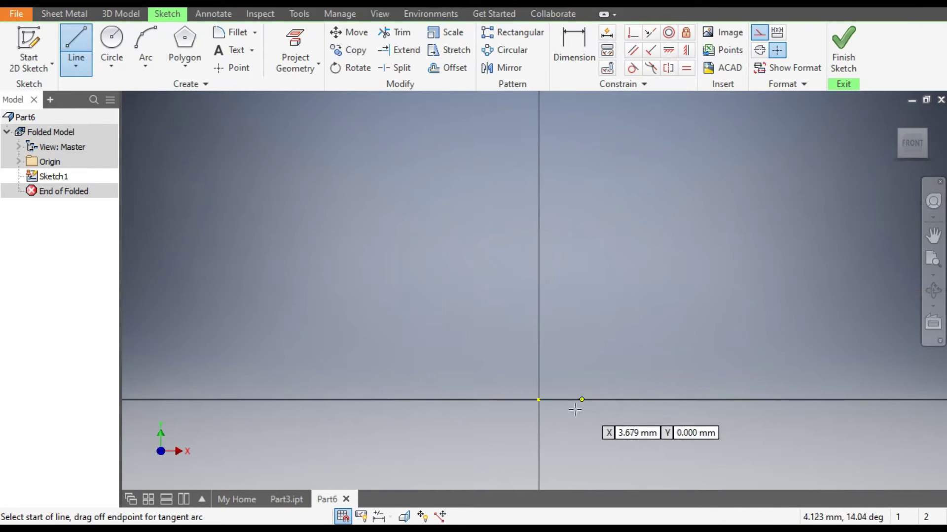
left_click(539, 400)
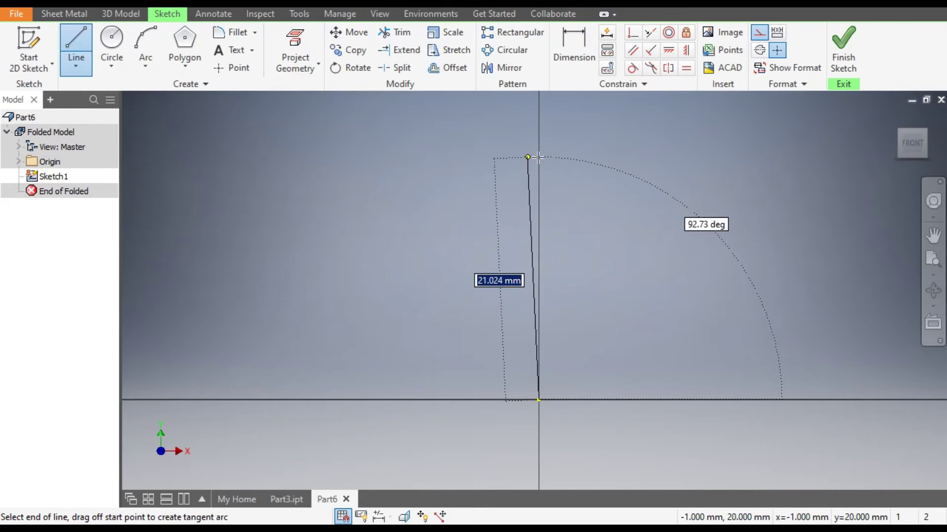
type("150")
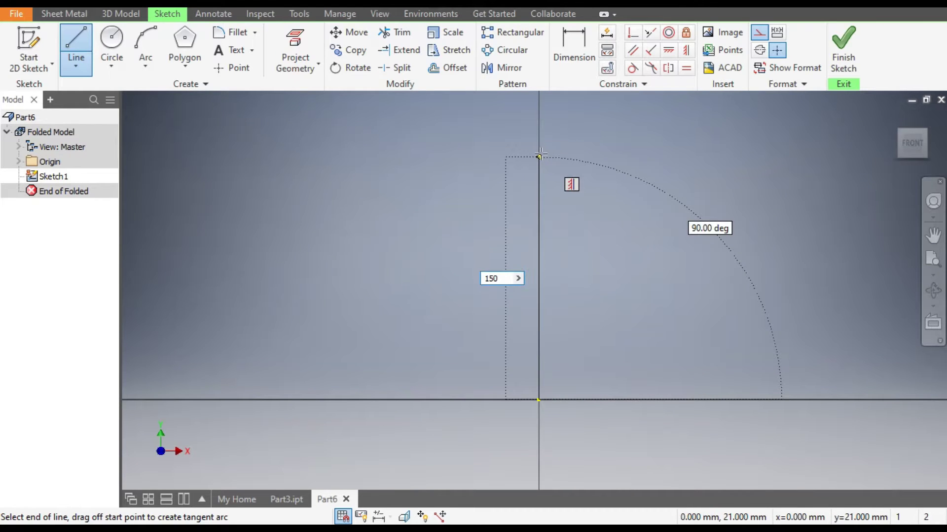
key("Tab")
key("Return")
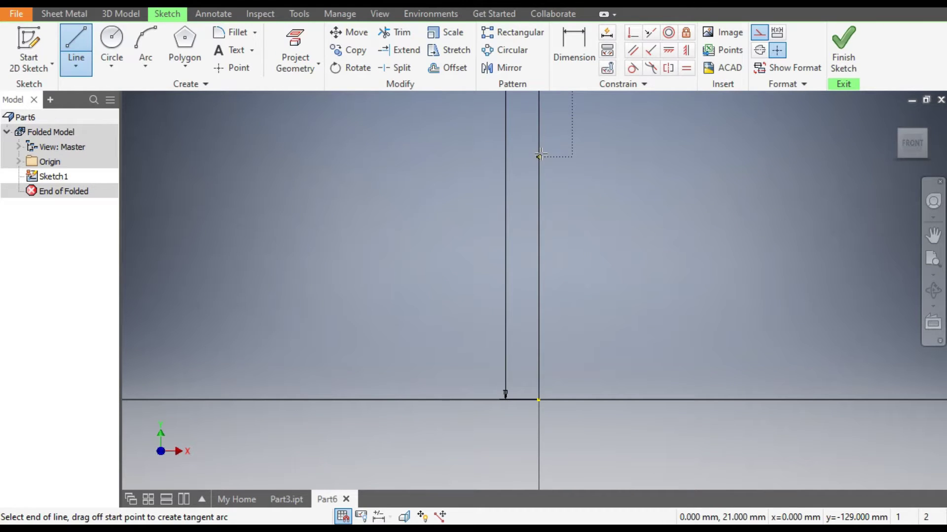
key("Escape")
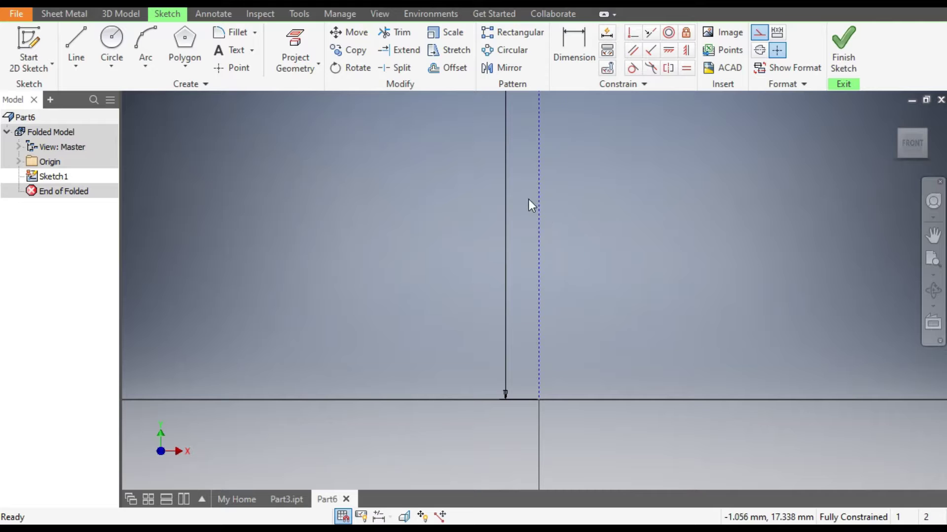
middle_click_drag(524, 367, 533, 350)
scroll(538, 374, "down", 3)
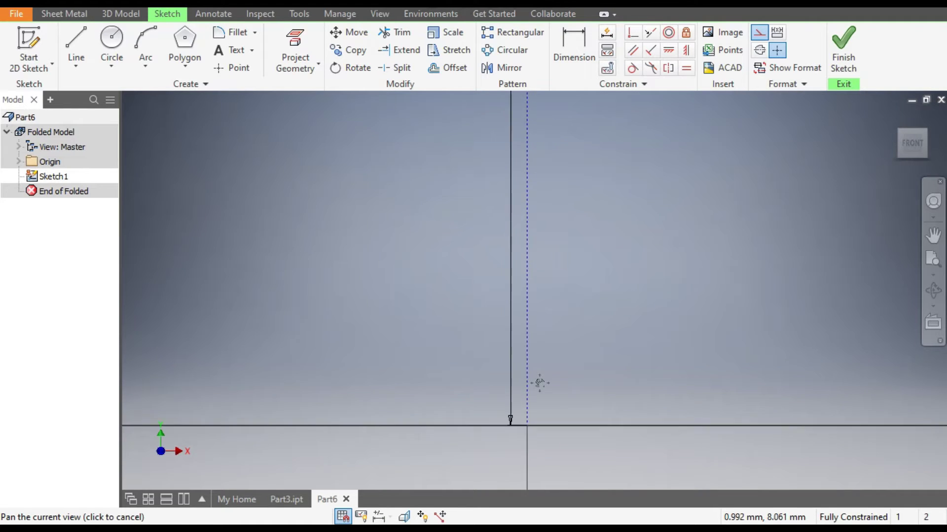
scroll(555, 388, "down", 3)
scroll(554, 369, "down", 2)
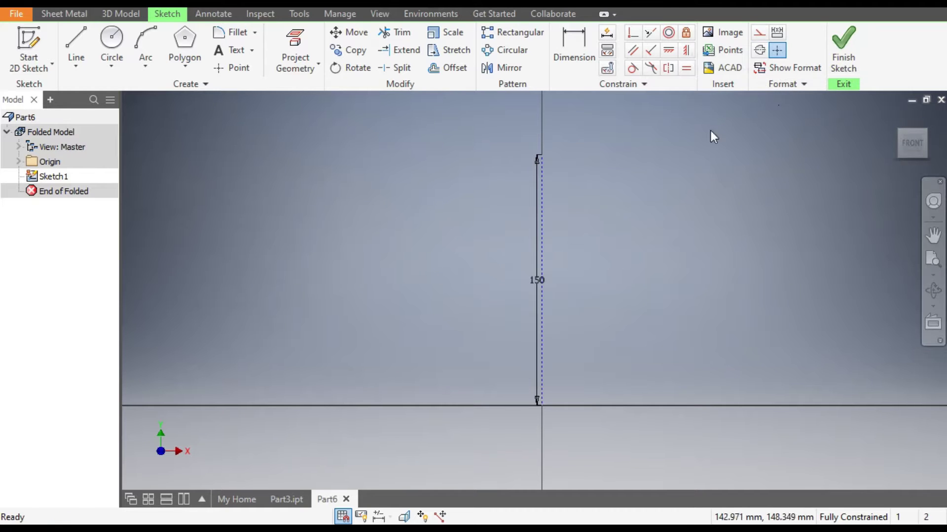
Draw a second vertical line to its right and dimension the gap between them to 30 mm.
left_click(76, 46)
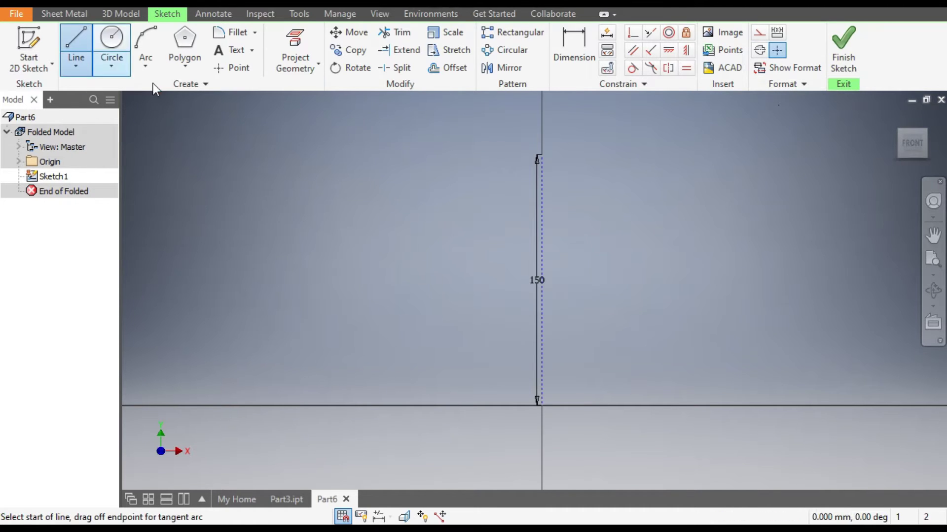
left_click(633, 156)
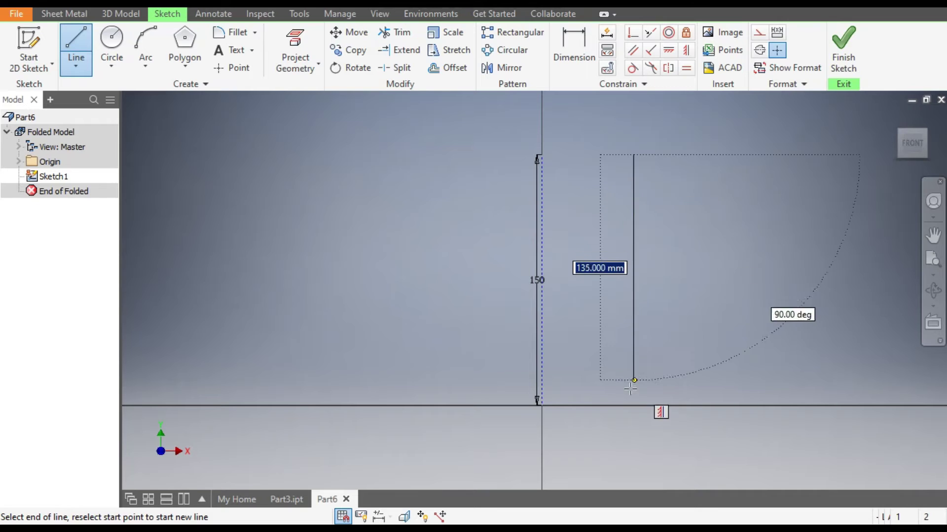
left_click(634, 406)
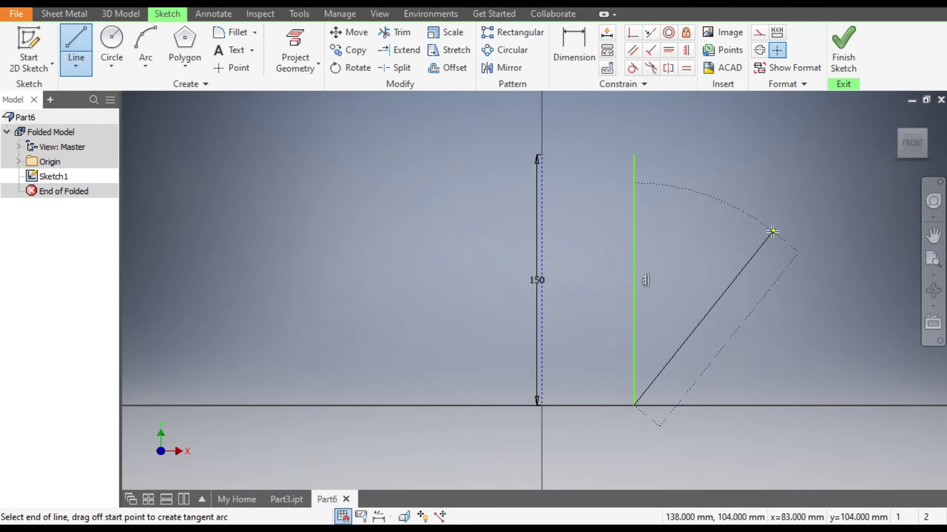
key("Escape")
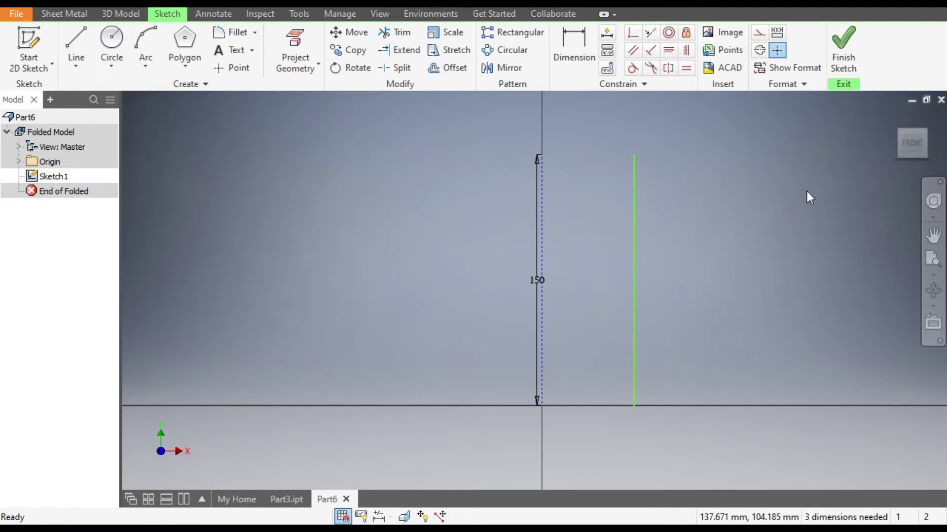
left_click(576, 46)
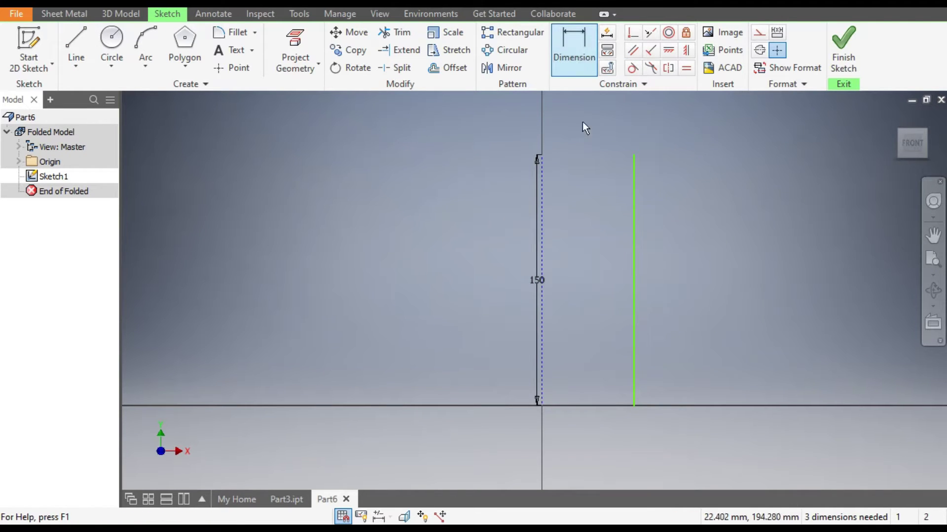
left_click(543, 194)
left_click(635, 221)
left_click(604, 224)
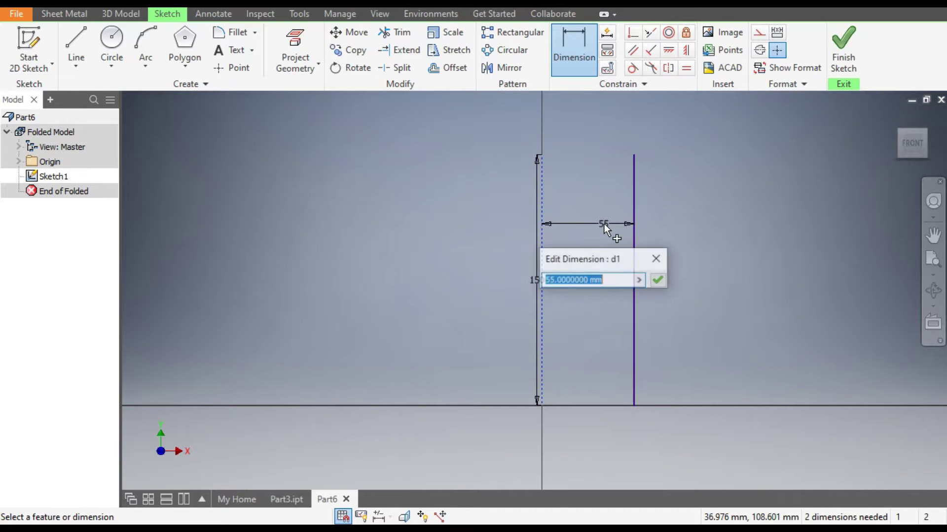
type("30")
key("Return")
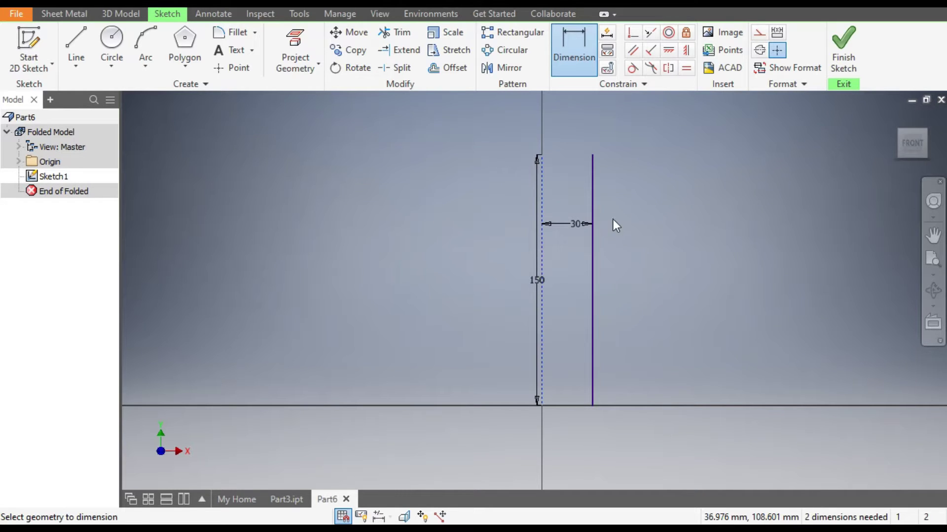
left_click(844, 54)
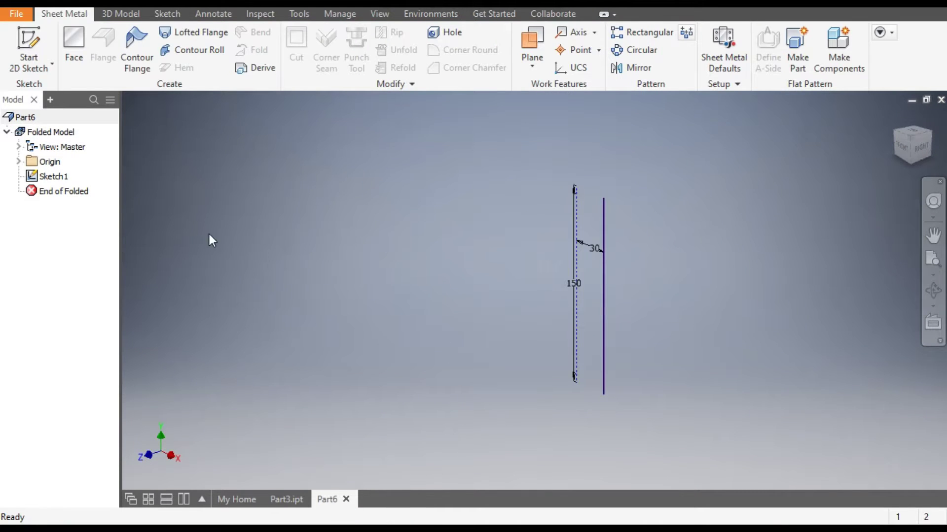
left_click(196, 50)
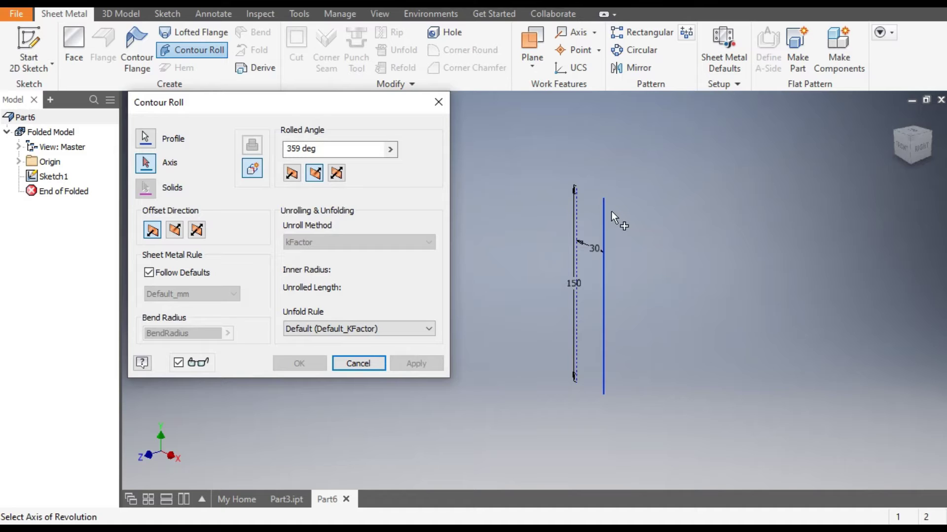
scroll(611, 211, "up", 3)
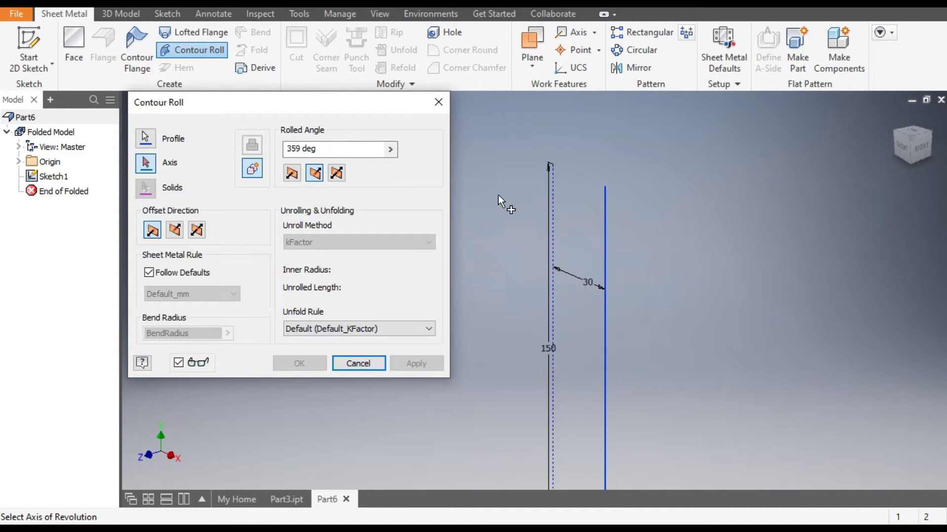
left_click(551, 192)
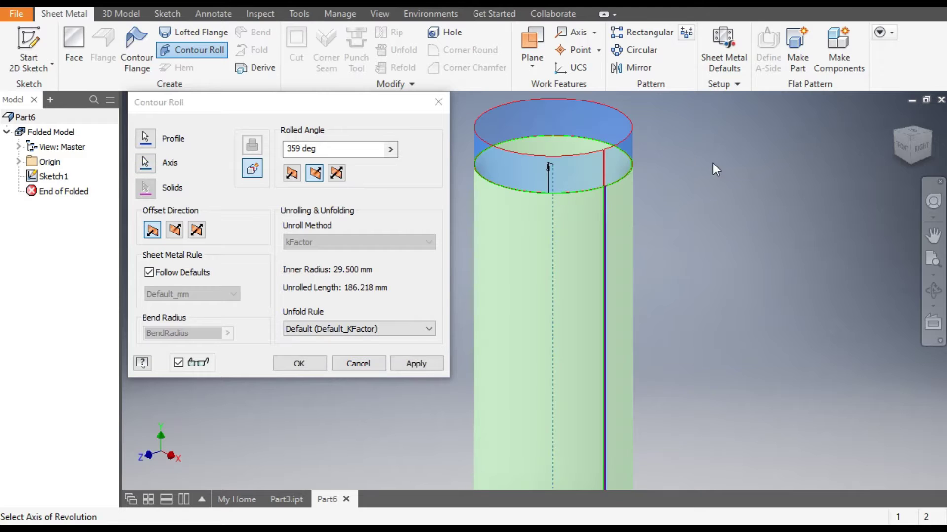
scroll(670, 199, "up", 1)
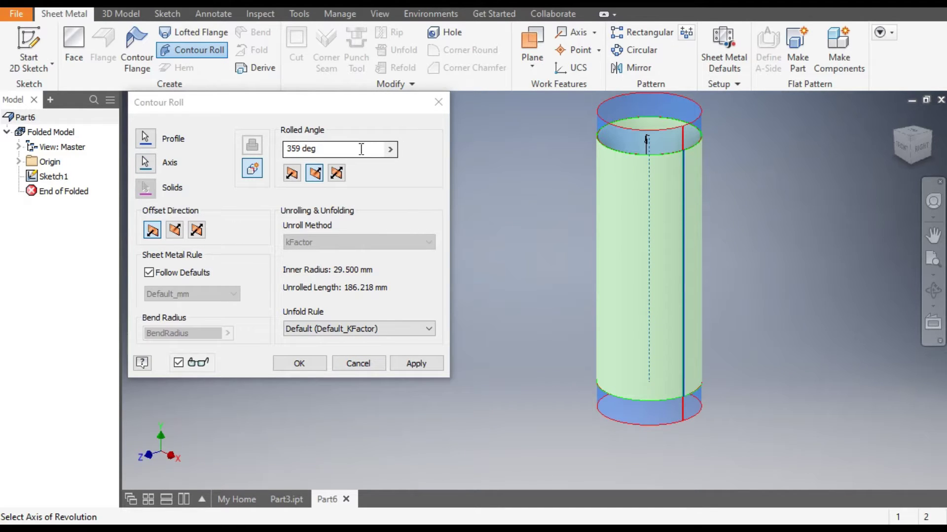
scroll(696, 149, "up", 5)
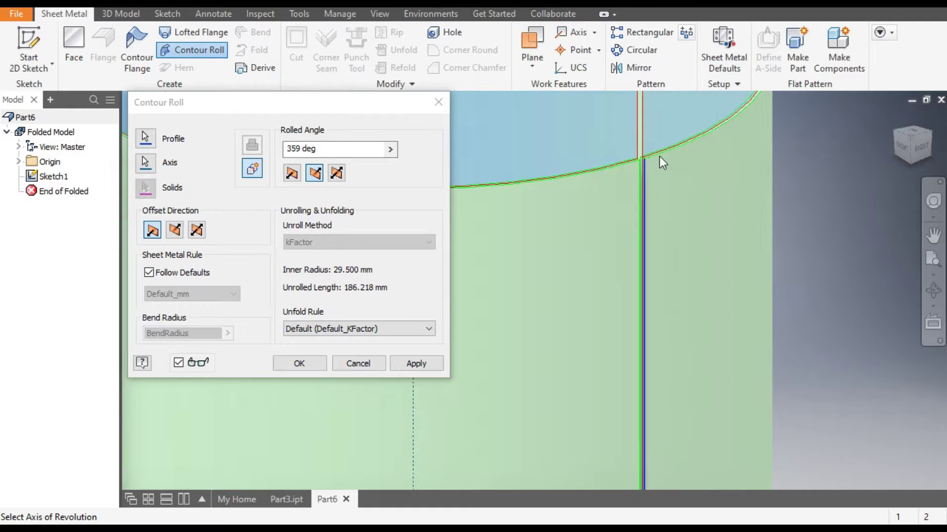
scroll(661, 158, "up", 5)
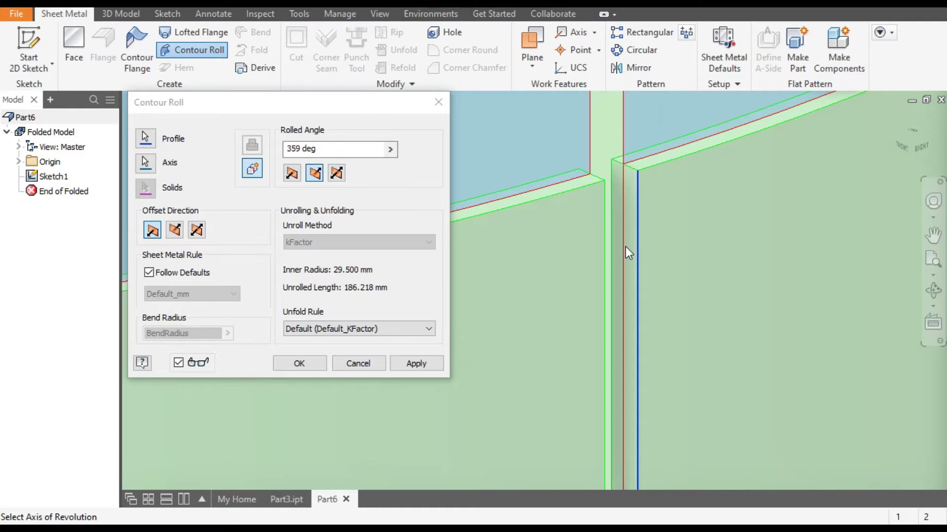
scroll(629, 241, "down", 8)
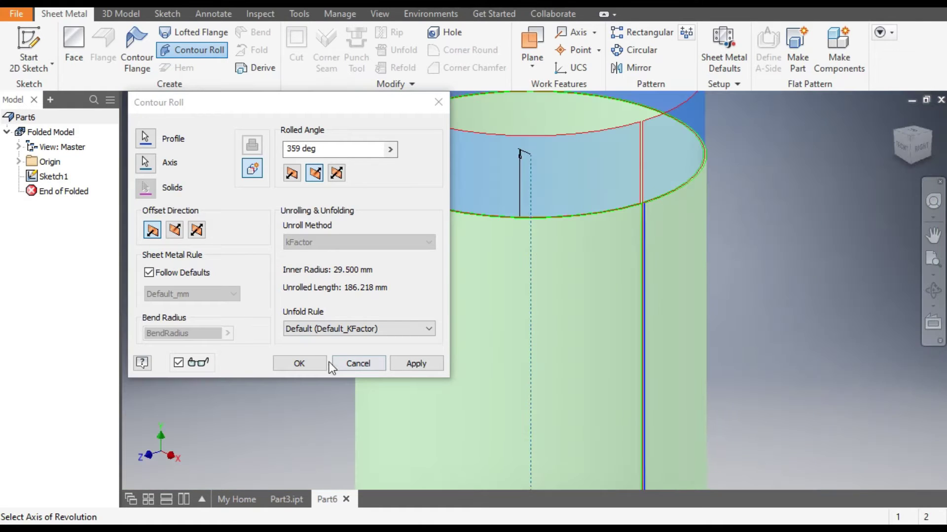
left_click(310, 363)
scroll(667, 235, "down", 4)
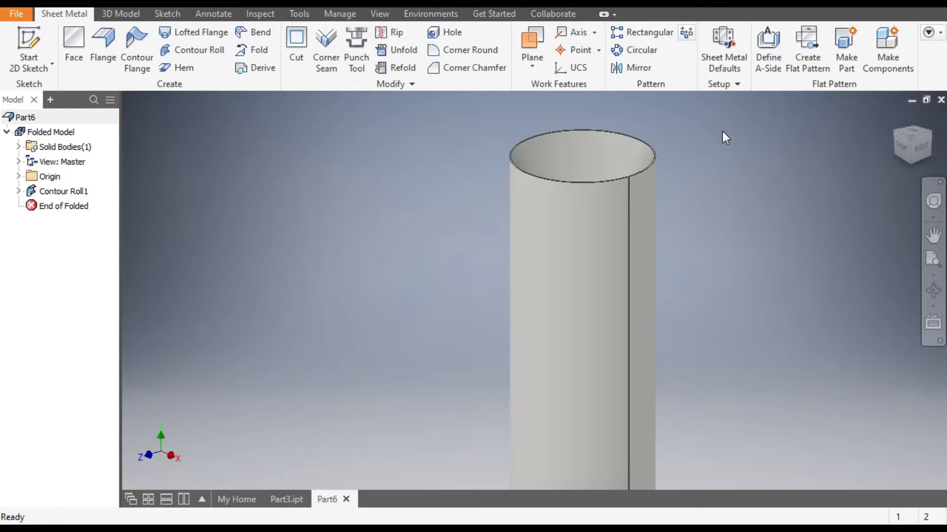
In Sheet Metal Defaults, turn off Use Thickness from Rule and set Thickness to 2 mm.
left_click(729, 49)
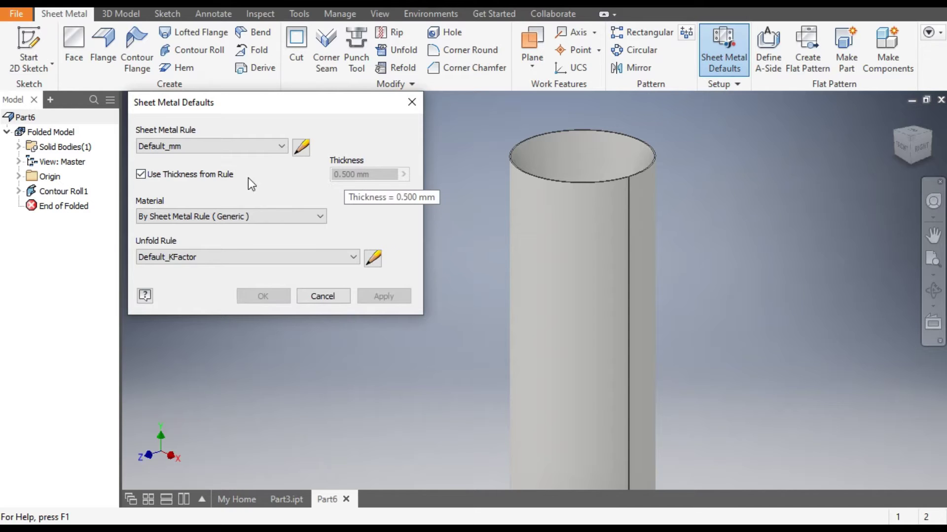
left_click(141, 175)
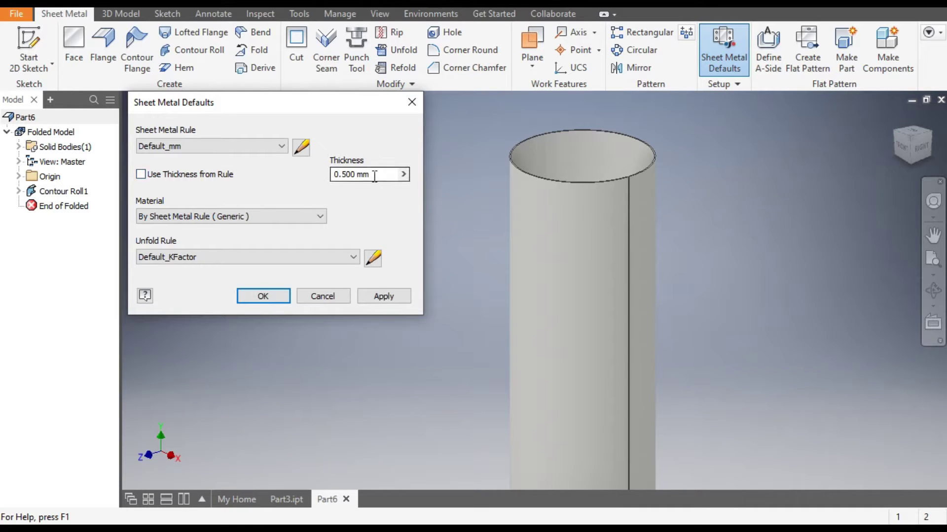
left_click(331, 179)
type("2")
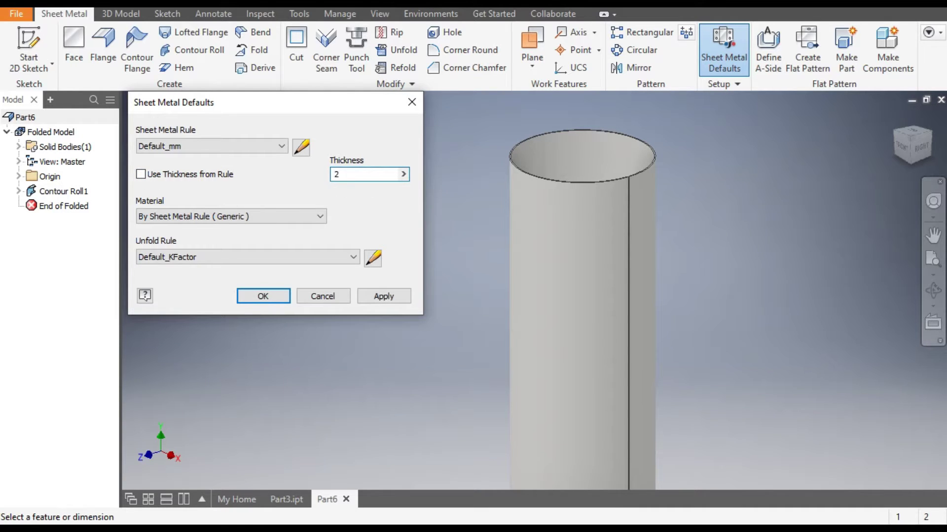
left_click(388, 296)
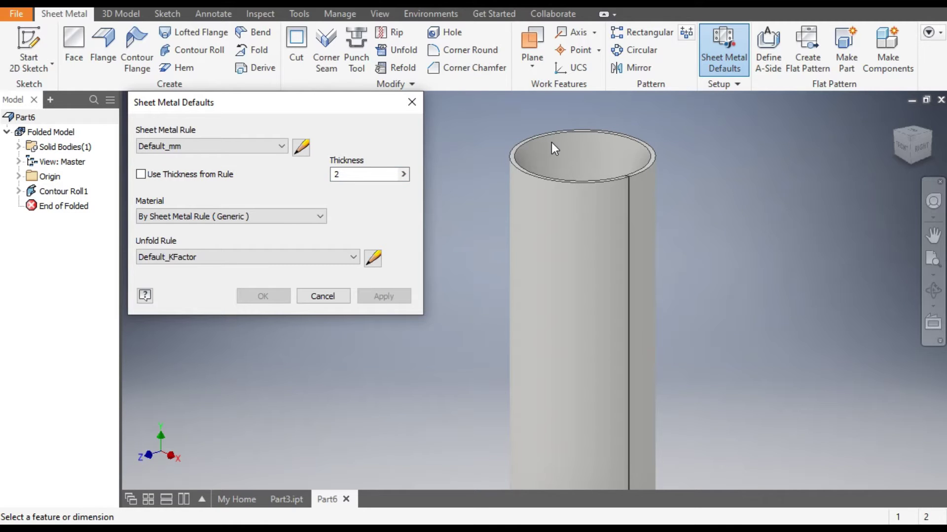
left_click(413, 103)
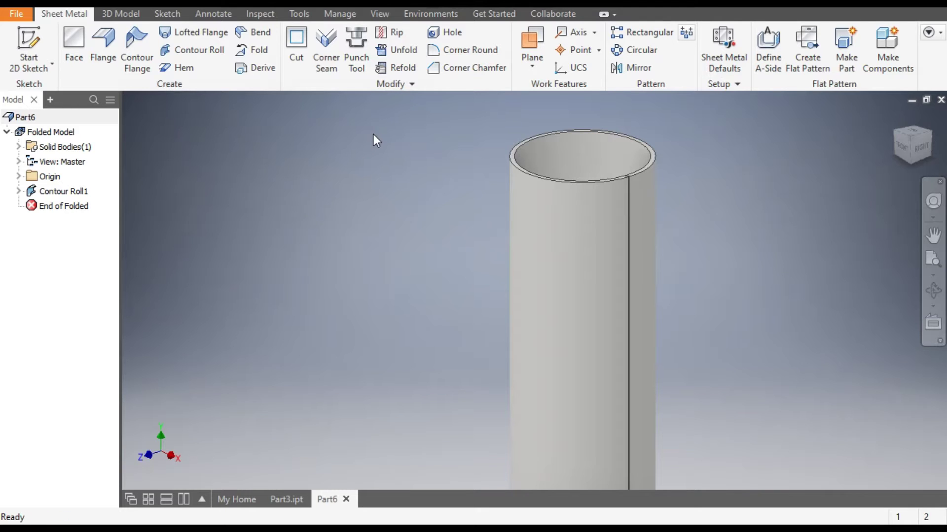
Unfold the tube with the seam face as stationary reference and all bends included.
left_click(404, 51)
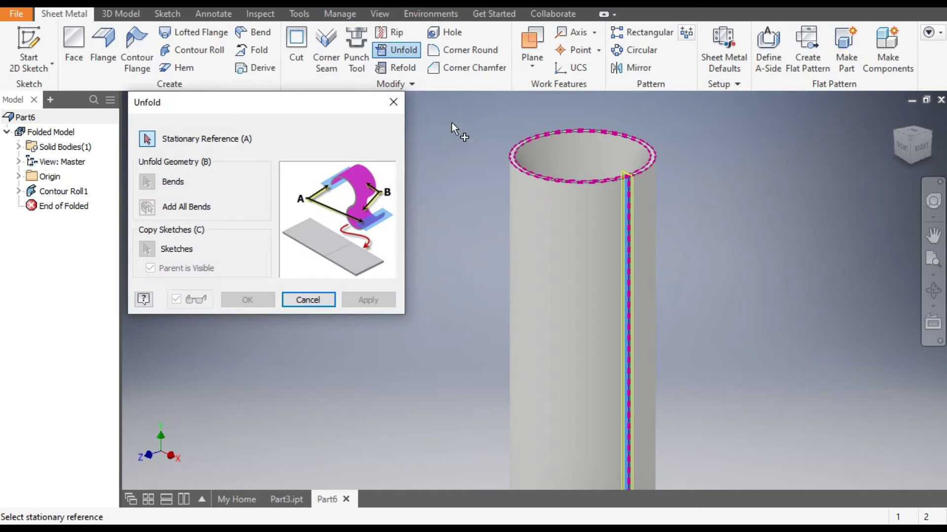
scroll(638, 177, "up", 5)
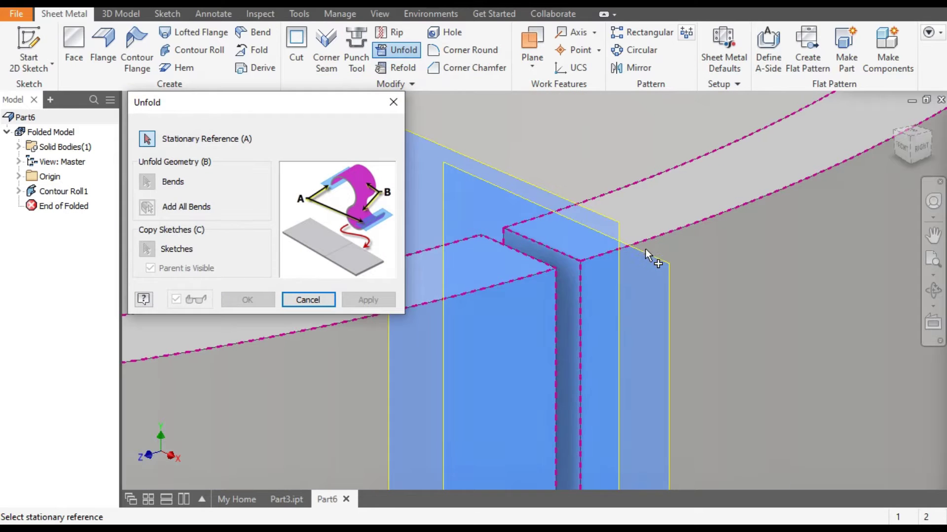
left_click(645, 254)
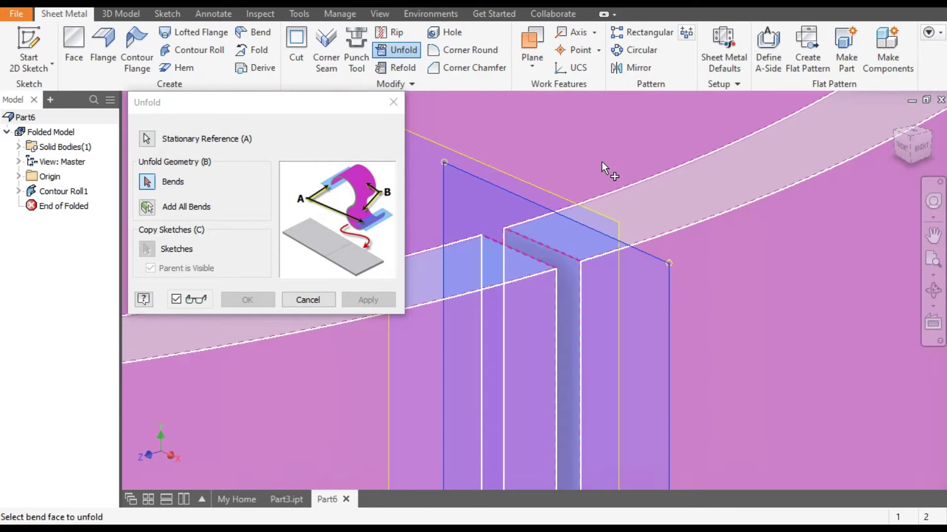
scroll(629, 206, "down", 5)
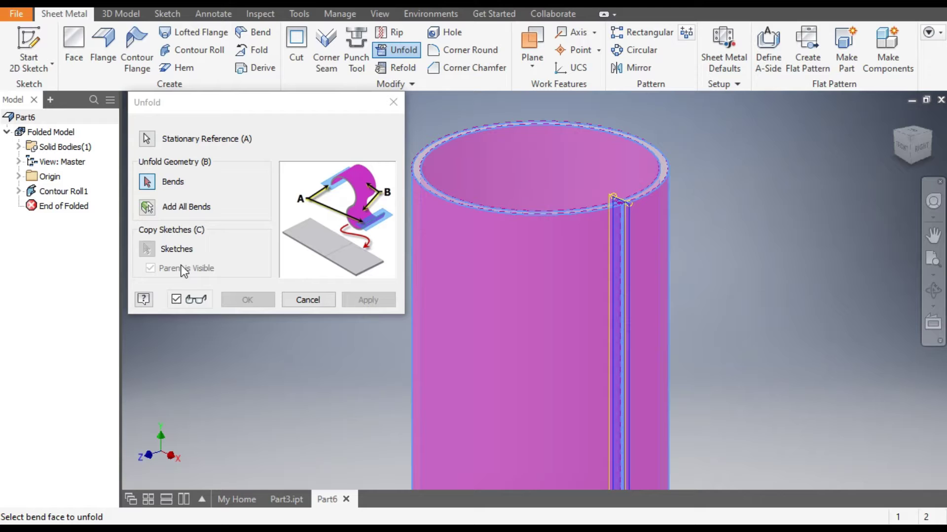
left_click(148, 207)
scroll(833, 178, "down", 4)
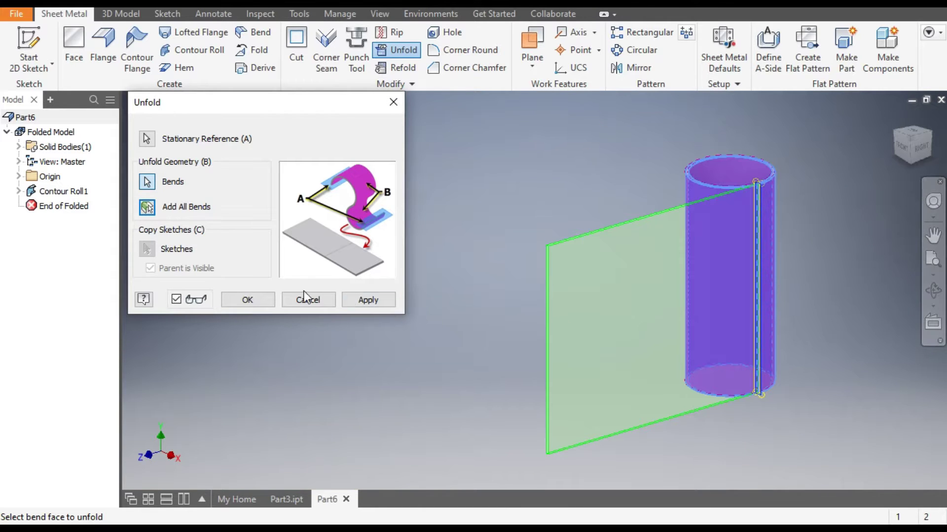
left_click(258, 301)
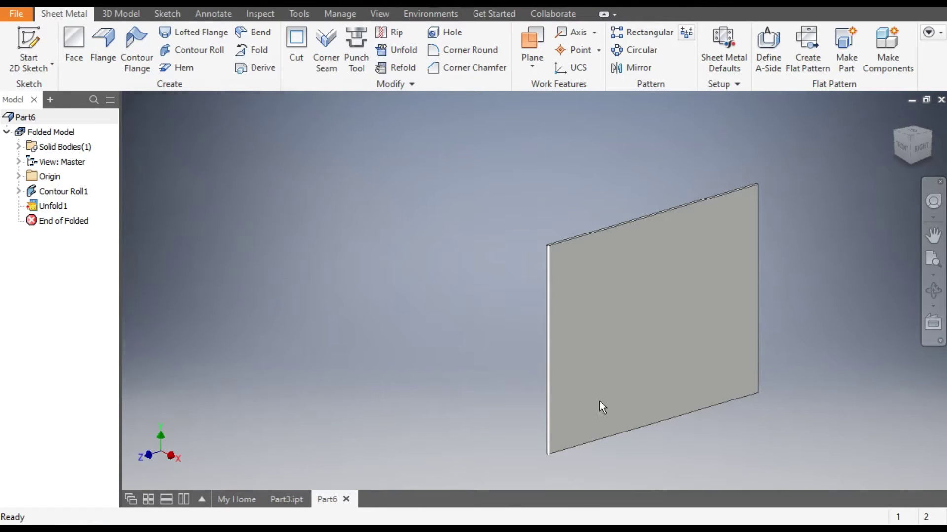
Start a sketch on the flat sheet face and draw a 4-sided polygon diamond at its top-left corner.
left_click(651, 287)
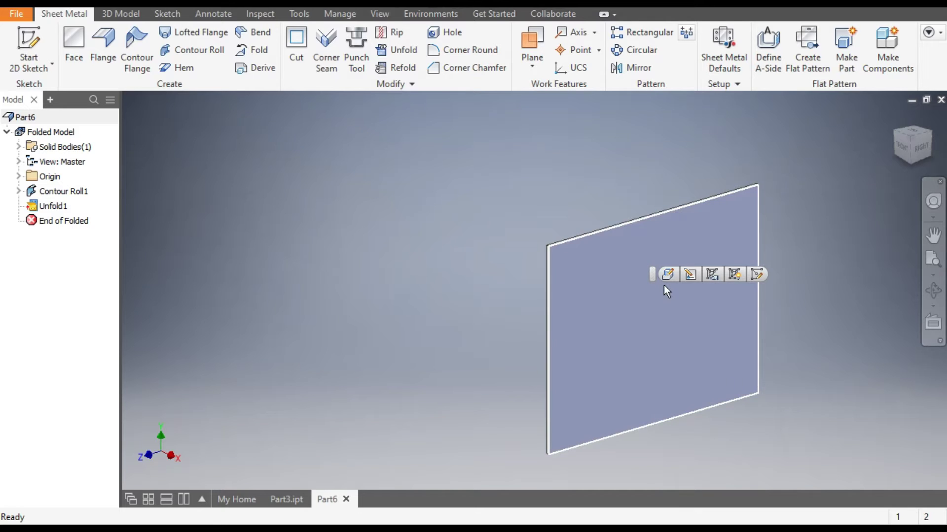
left_click(757, 274)
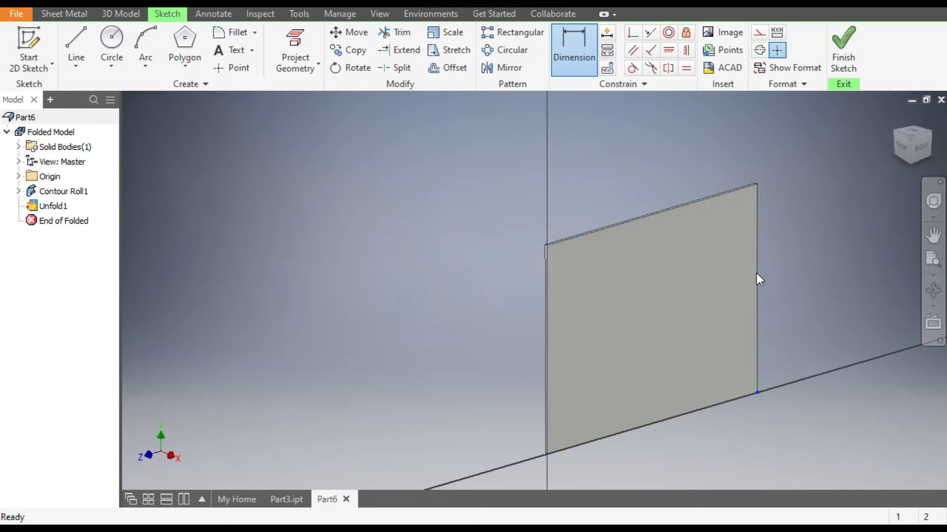
middle_click_drag(315, 138, 454, 241)
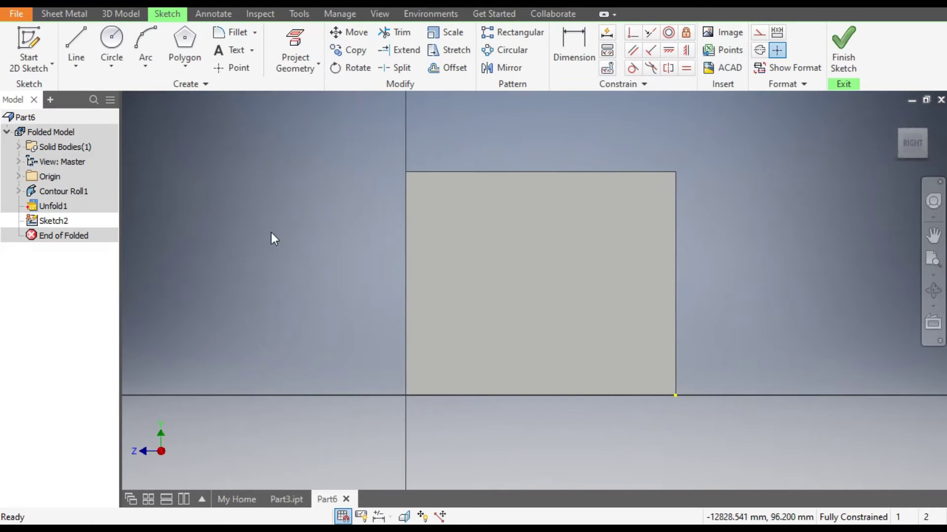
left_click(188, 66)
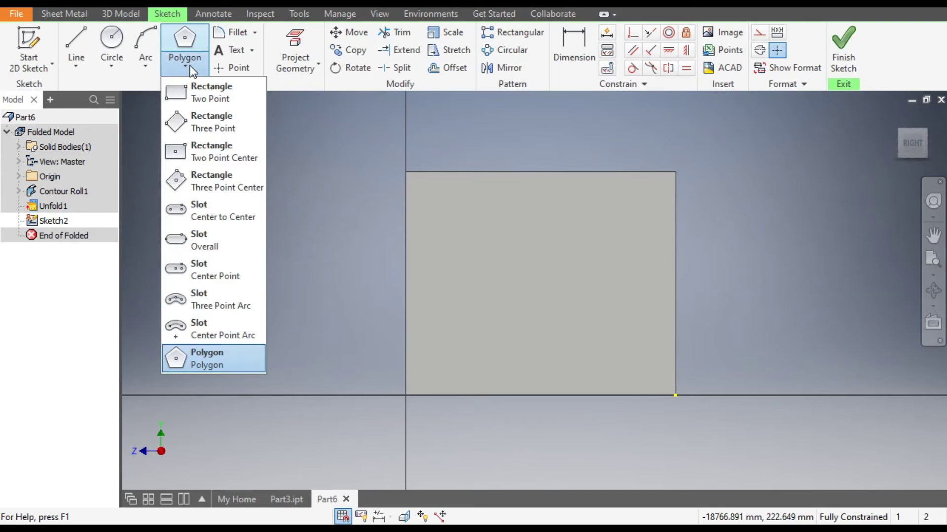
left_click(213, 358)
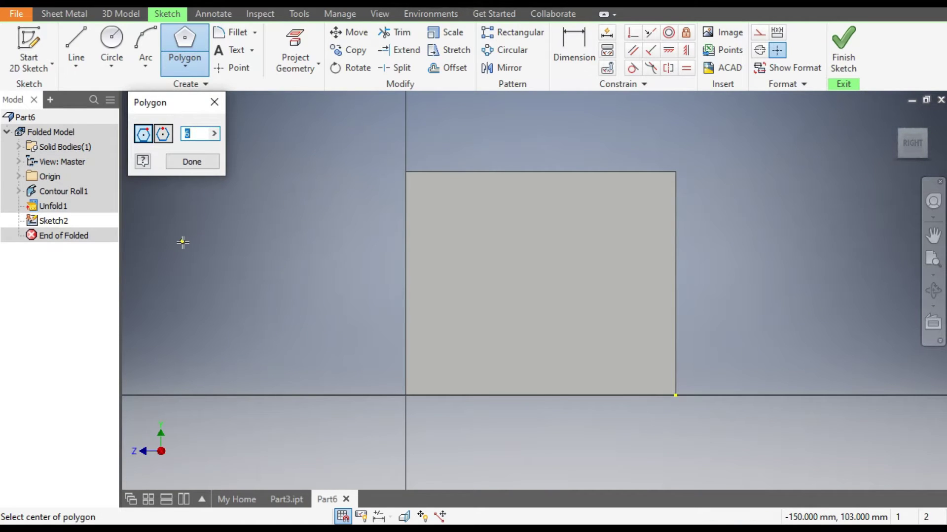
type("4")
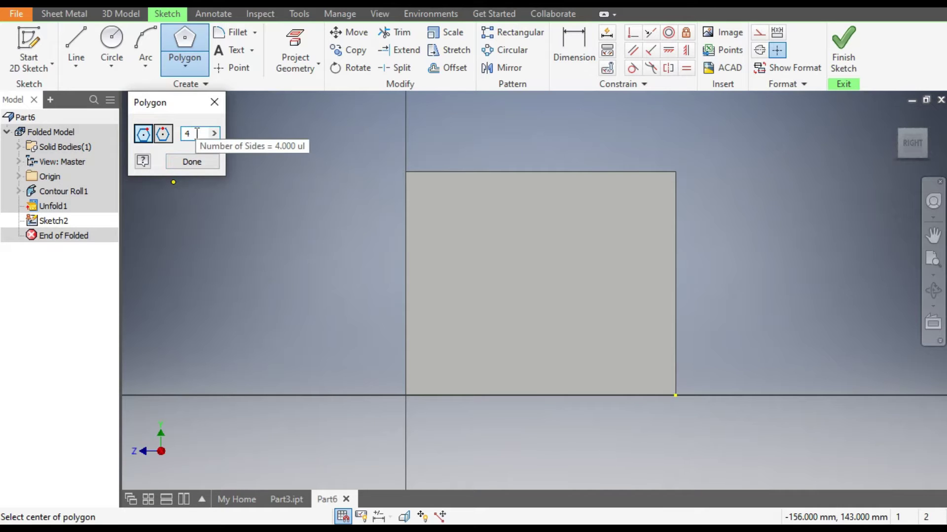
scroll(414, 159, "up", 3)
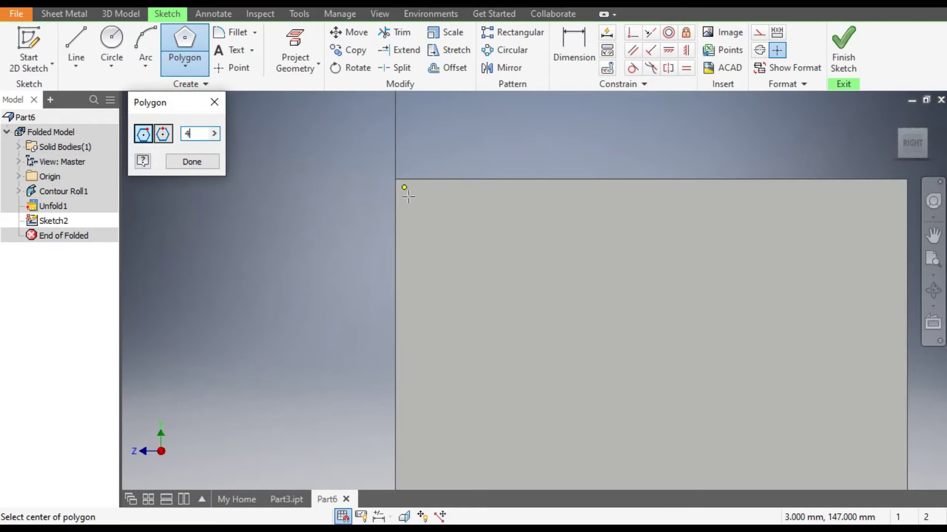
left_click(398, 163)
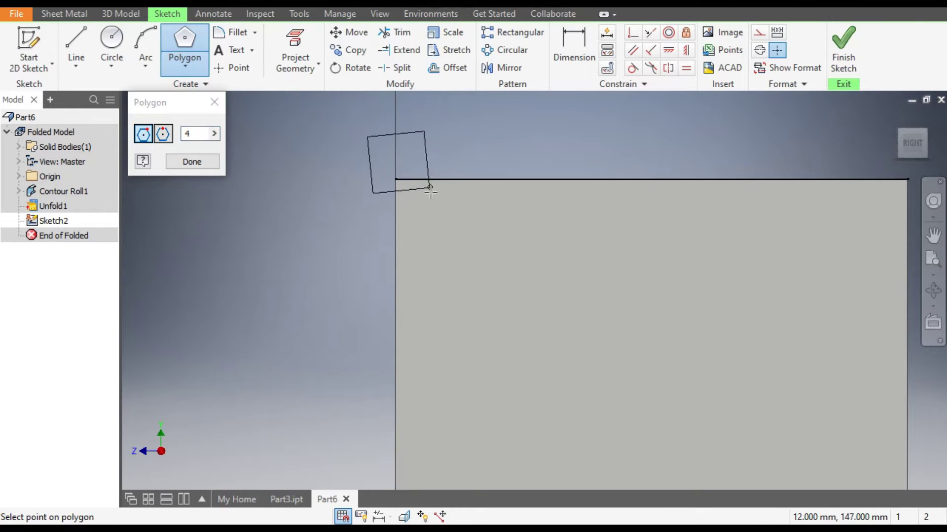
left_click(396, 213)
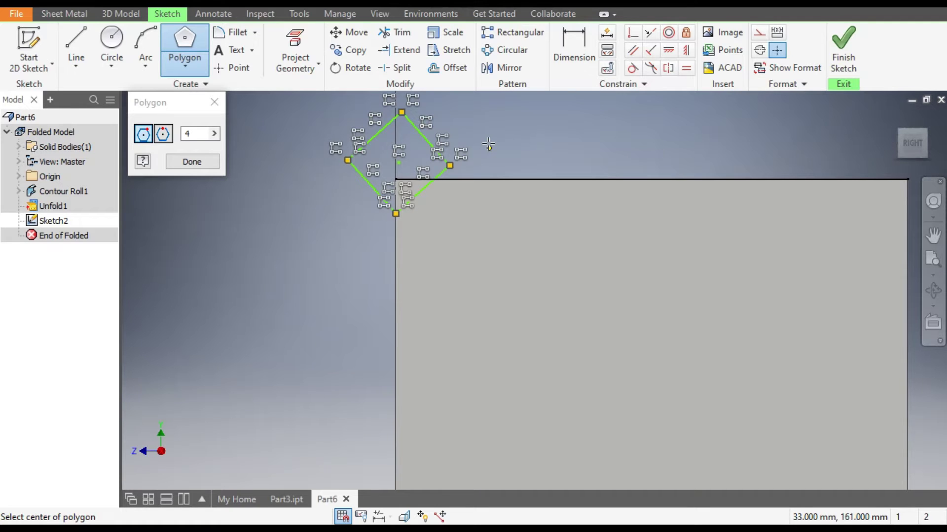
Give the diamond's upper-left edge an aligned dimension of 9.
left_click(576, 47)
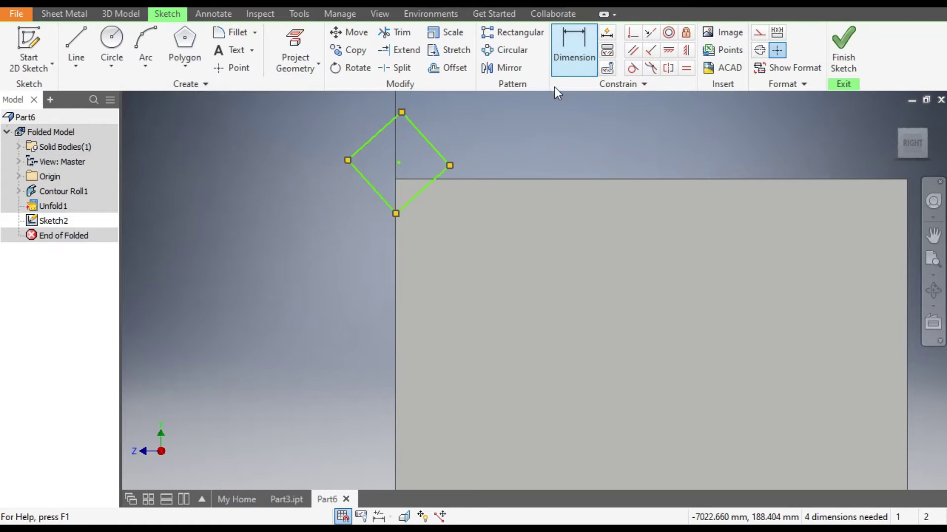
left_click(386, 126)
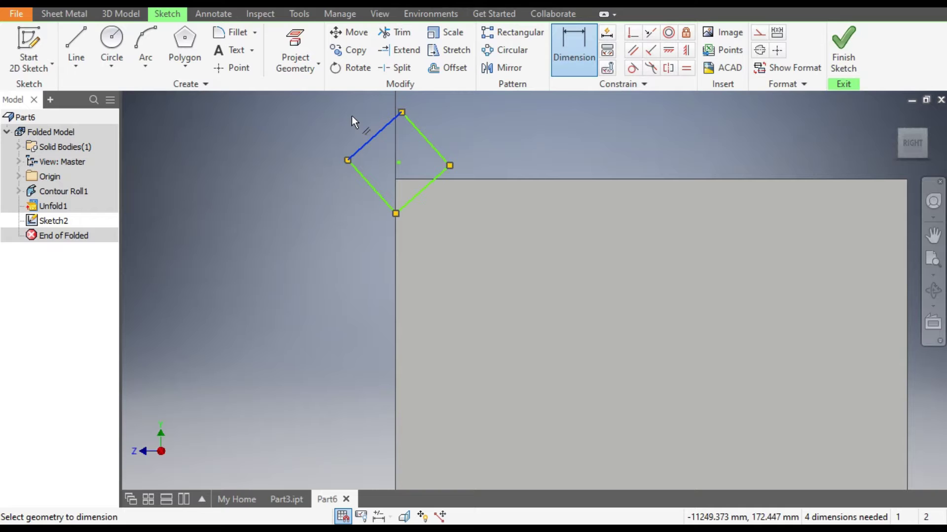
right_click(351, 116)
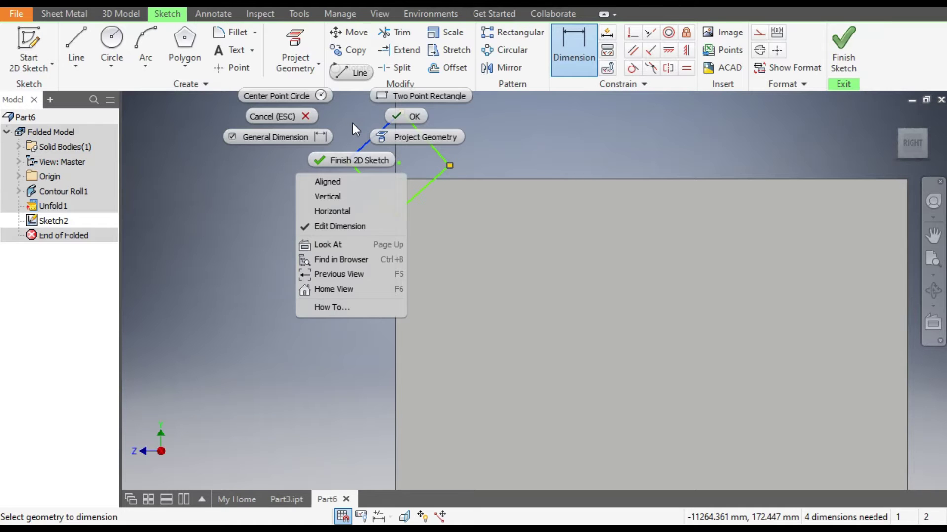
left_click(356, 180)
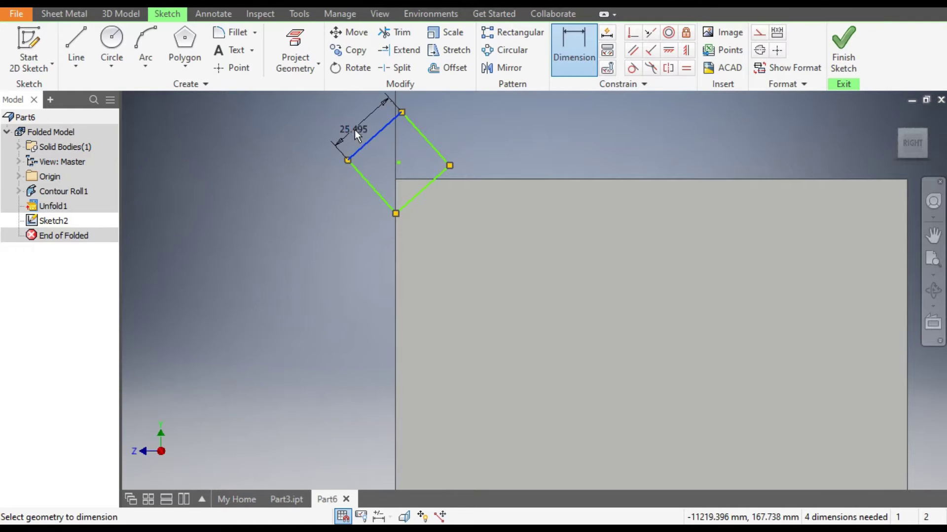
left_click(354, 129)
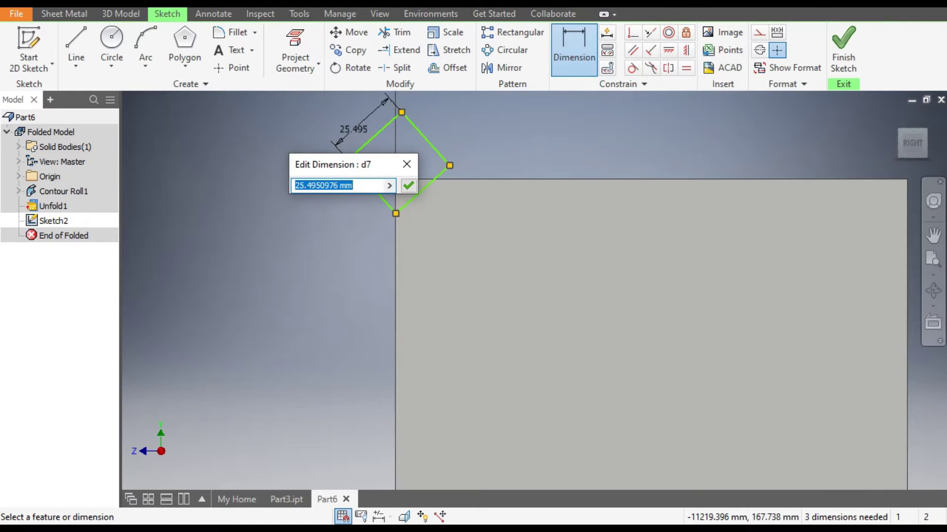
type("9")
key("Return")
scroll(389, 124, "up", 5)
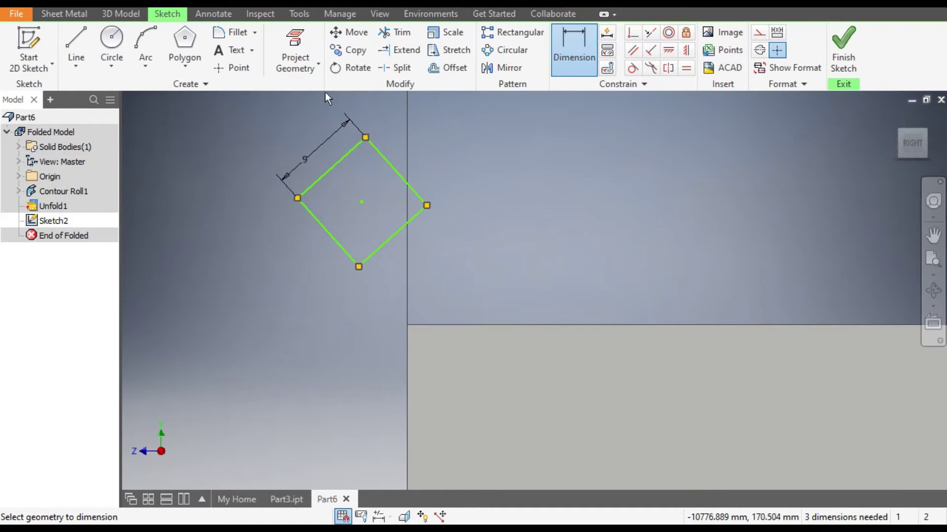
Project the sheet's top and left edges and make the diamond's centre coincident with the corner.
left_click(321, 59)
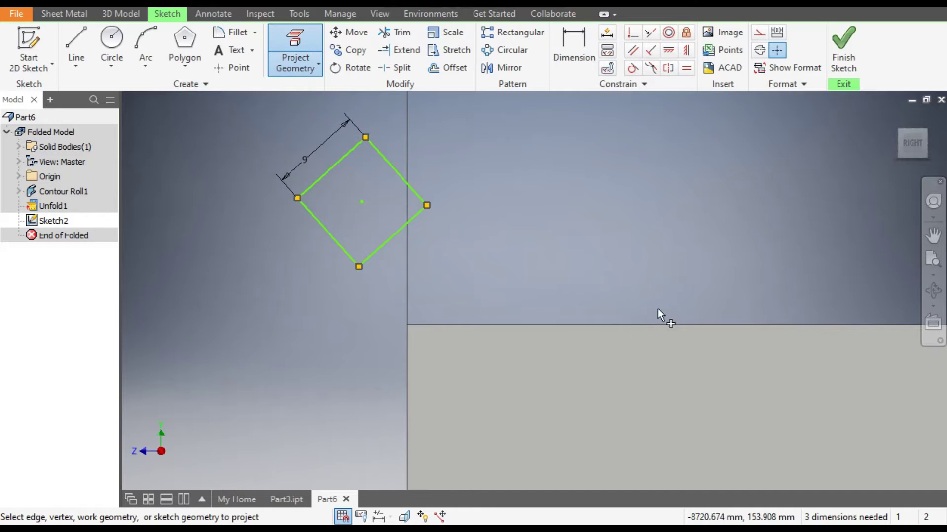
left_click(407, 349)
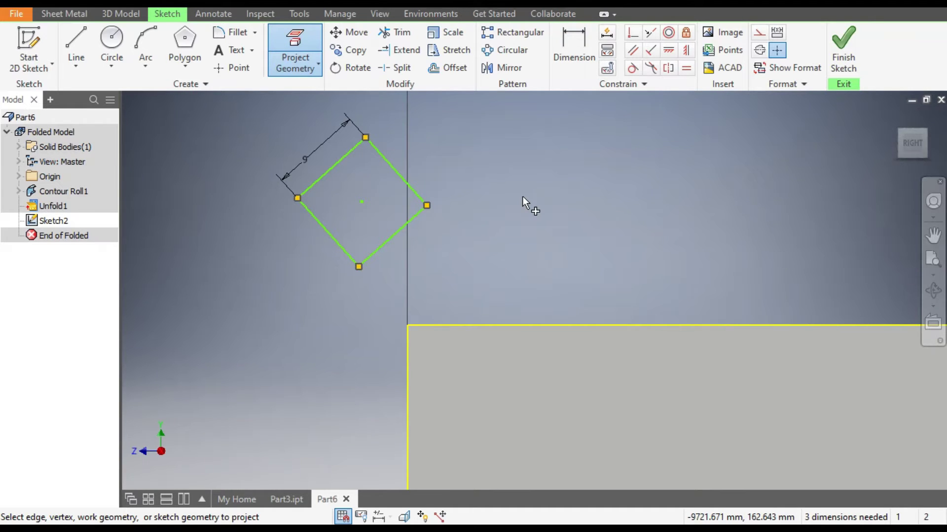
key("Escape")
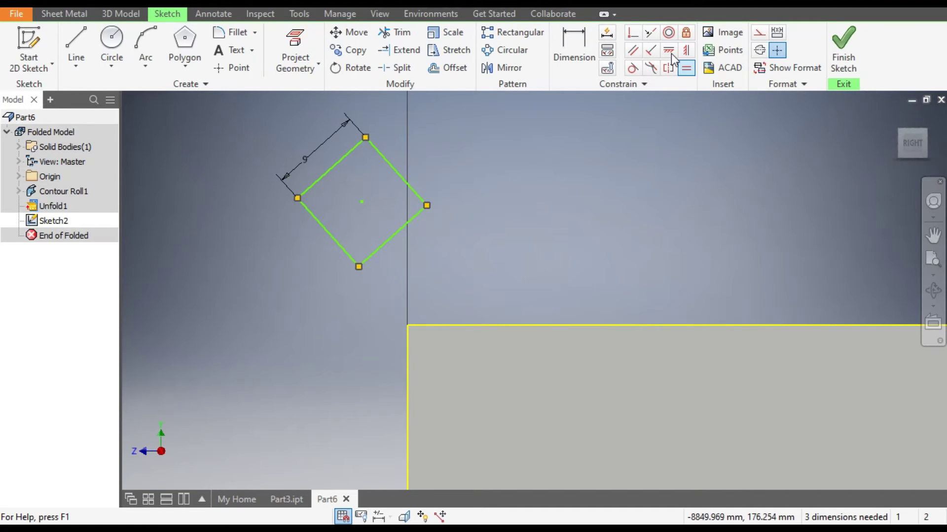
left_click(633, 34)
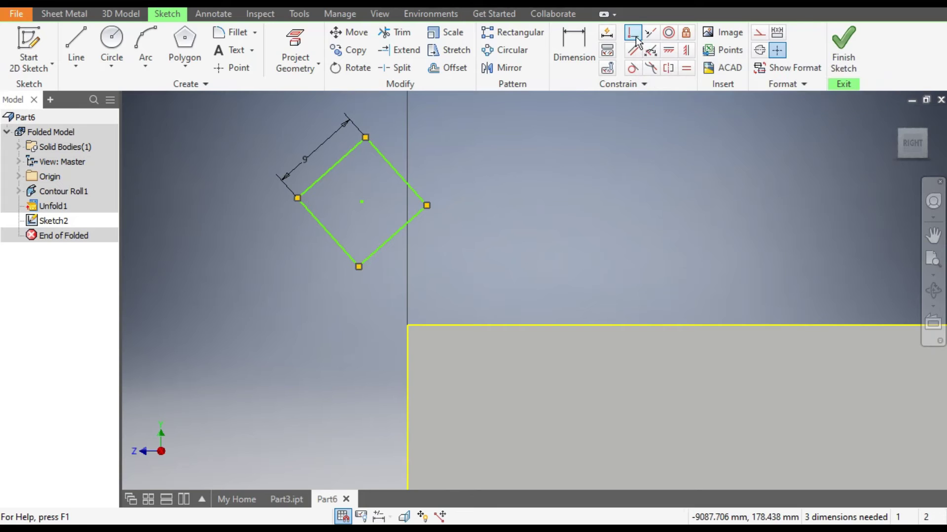
left_click(362, 201)
left_click(407, 323)
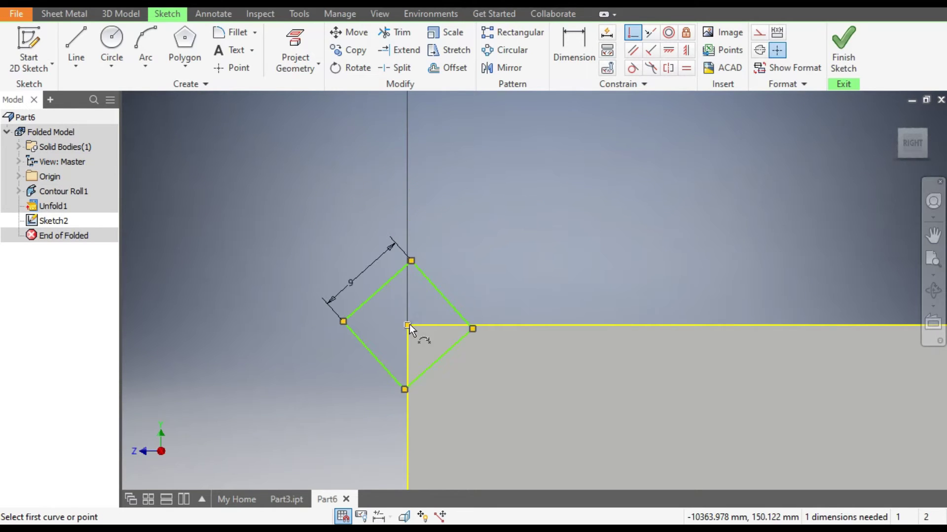
scroll(452, 344, "up", 3)
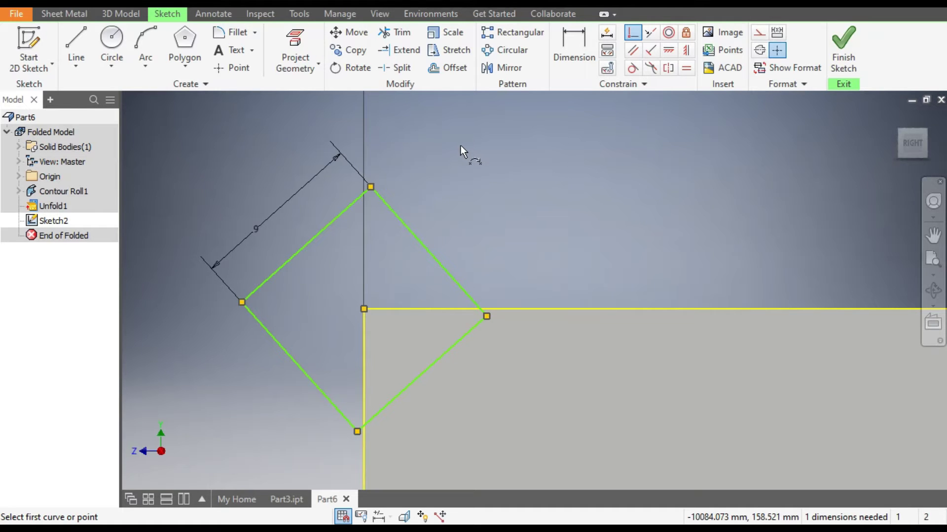
Constrain the diamond's right corner horizontal with the origin to fully constrain the sketch.
left_click(667, 51)
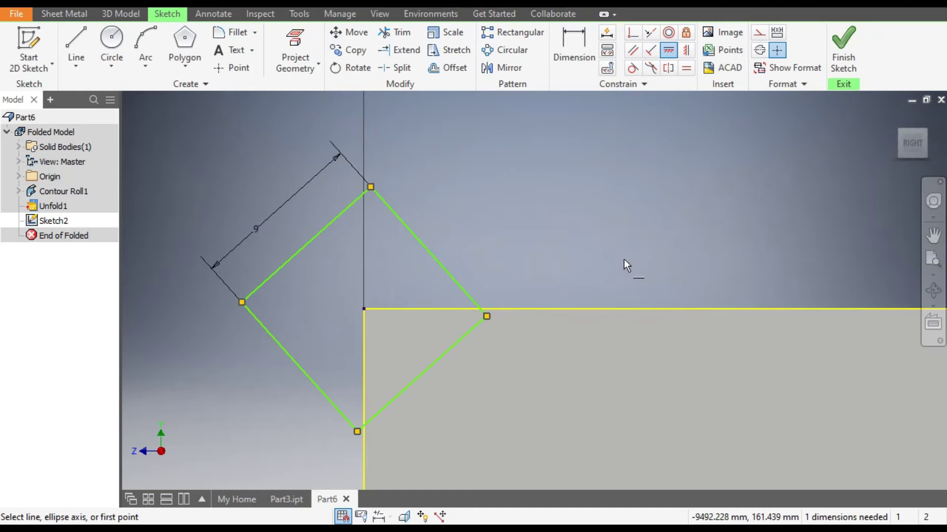
left_click(488, 317)
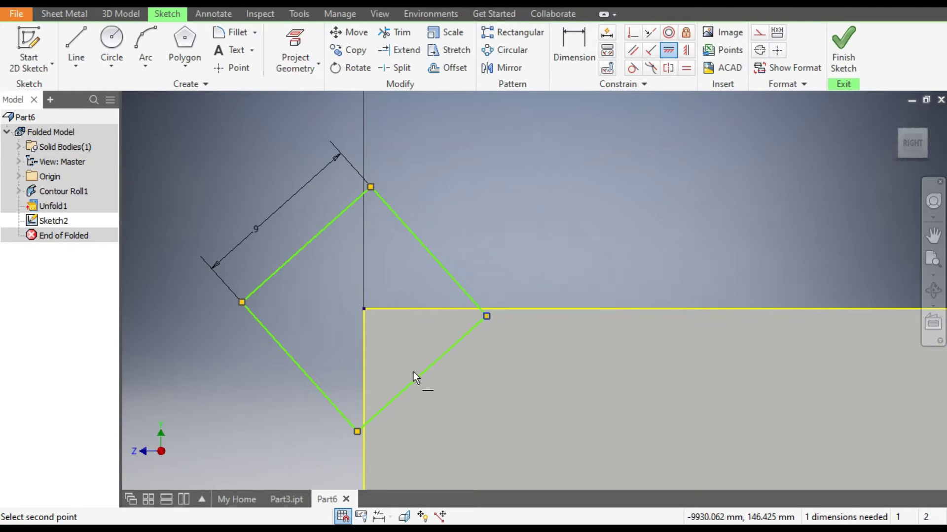
left_click(364, 310)
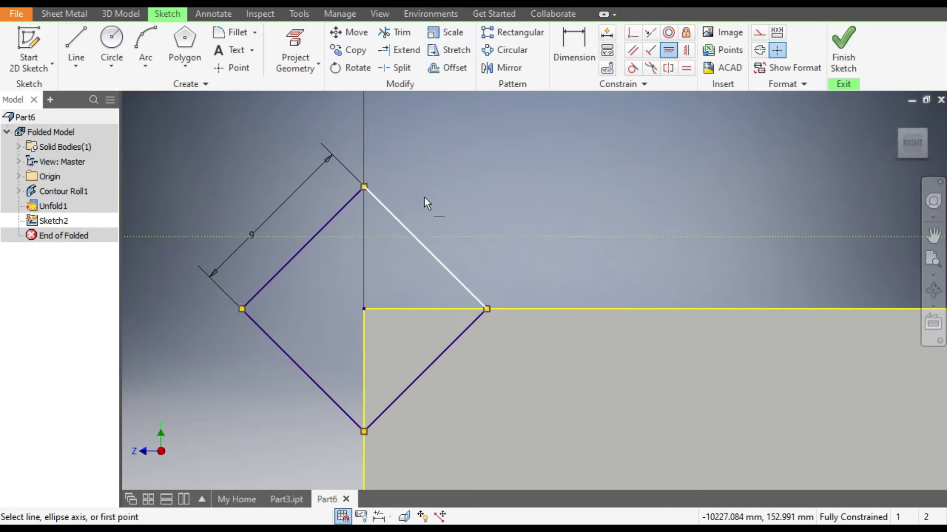
scroll(425, 194, "up", 2)
scroll(425, 194, "up", 2)
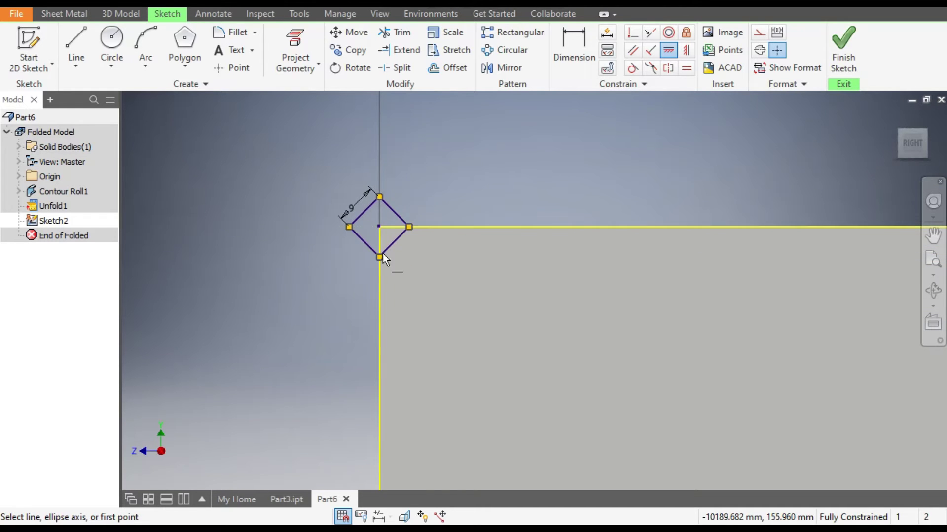
scroll(382, 254, "down", 1)
middle_click_drag(466, 181, 451, 211)
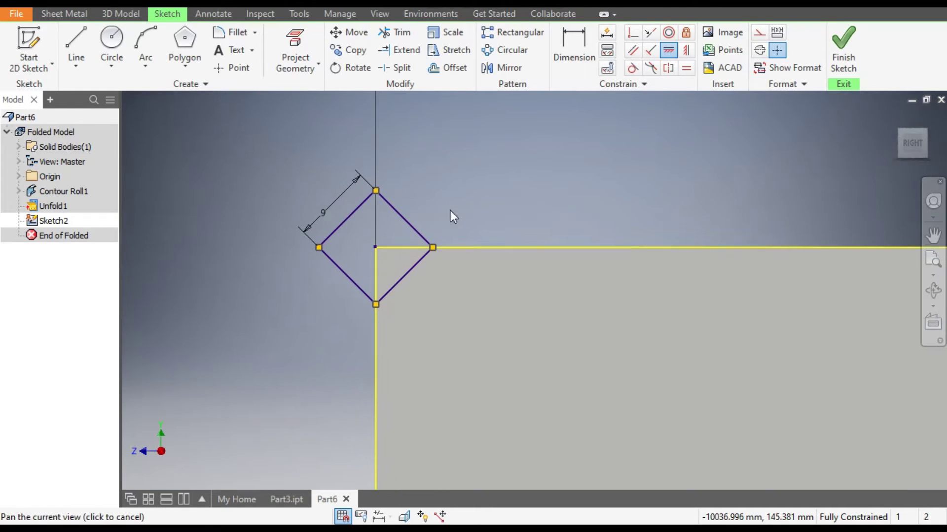
Draw a 4.5 mm line from the diamond centre to the lower-right edge midpoint and make it construction.
left_click(77, 46)
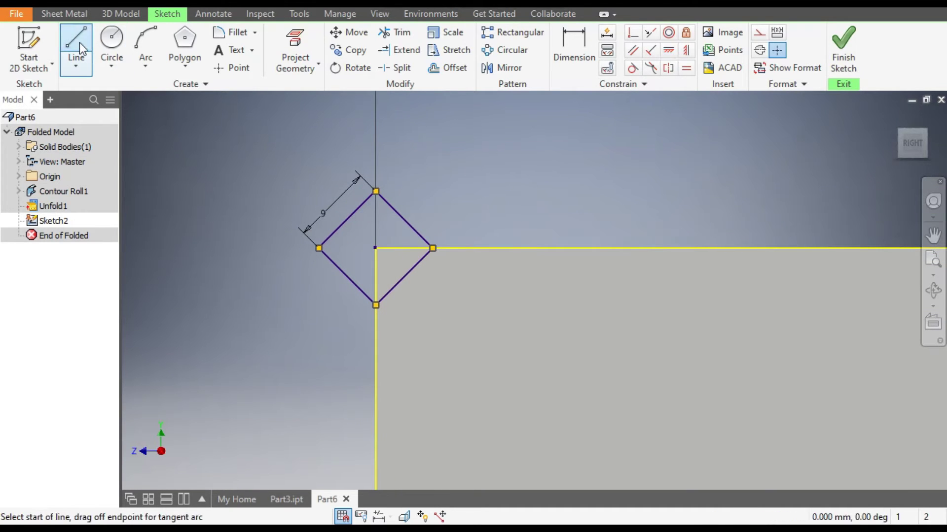
left_click(375, 247)
scroll(390, 266, "down", 3)
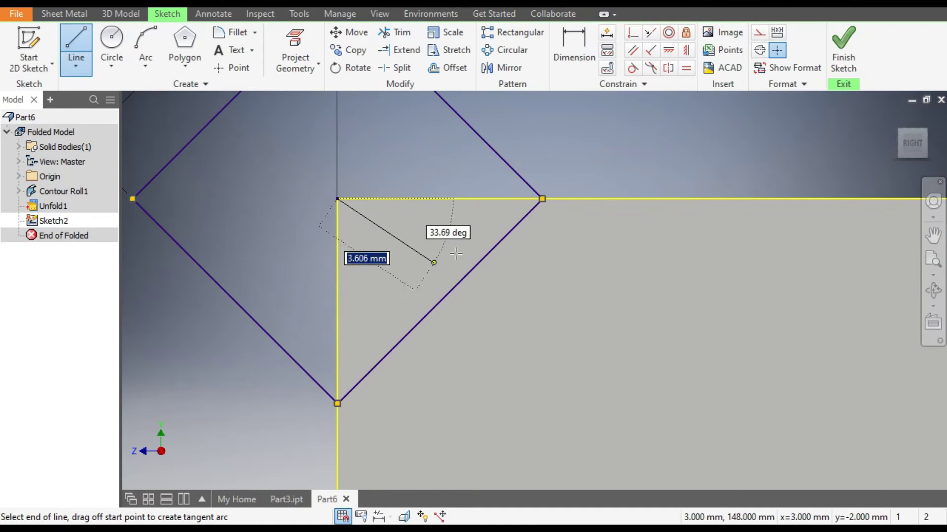
double_click(439, 302)
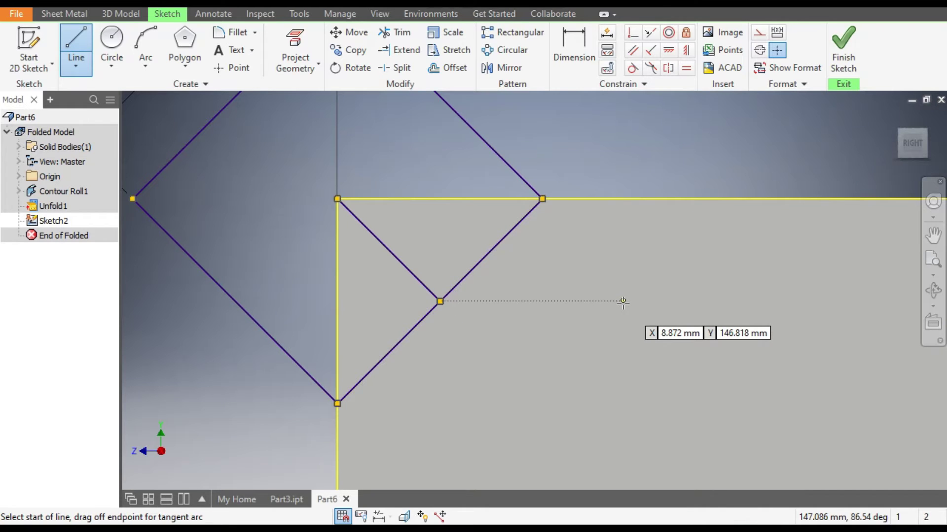
key("Escape")
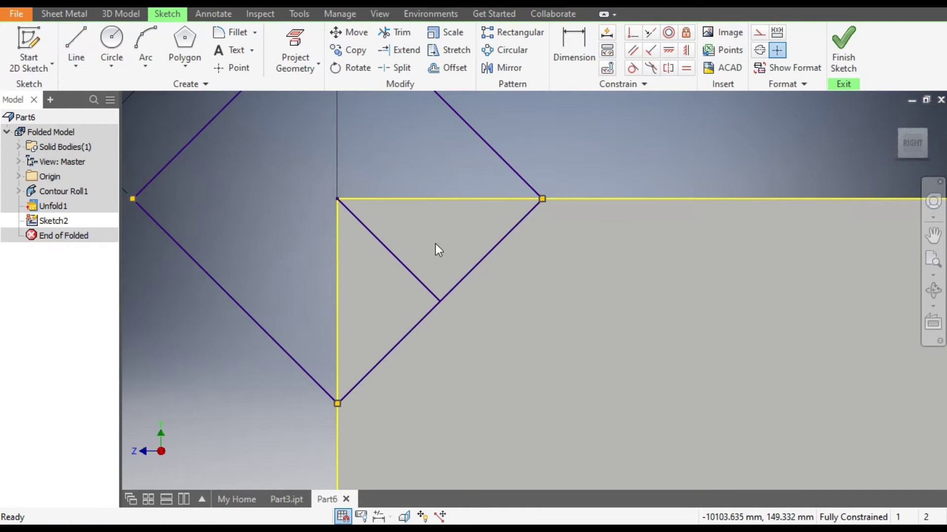
left_click(392, 257)
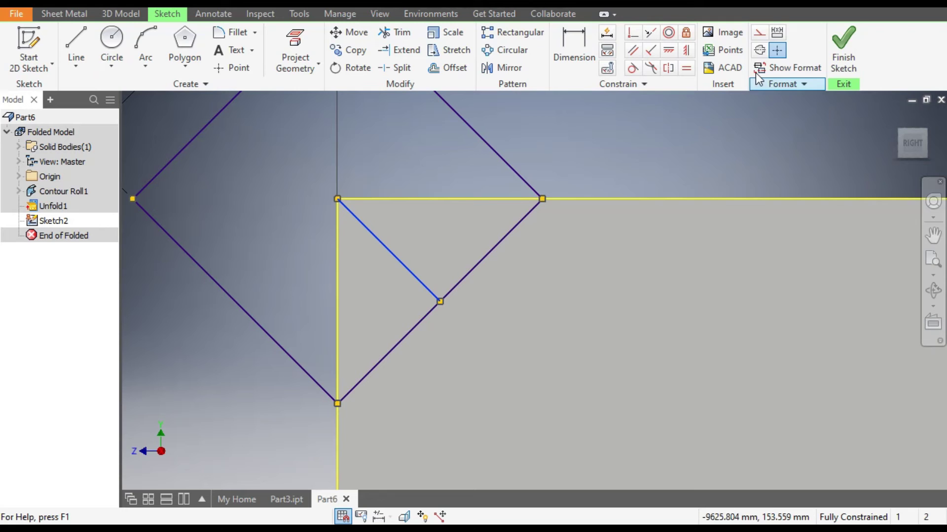
left_click(760, 35)
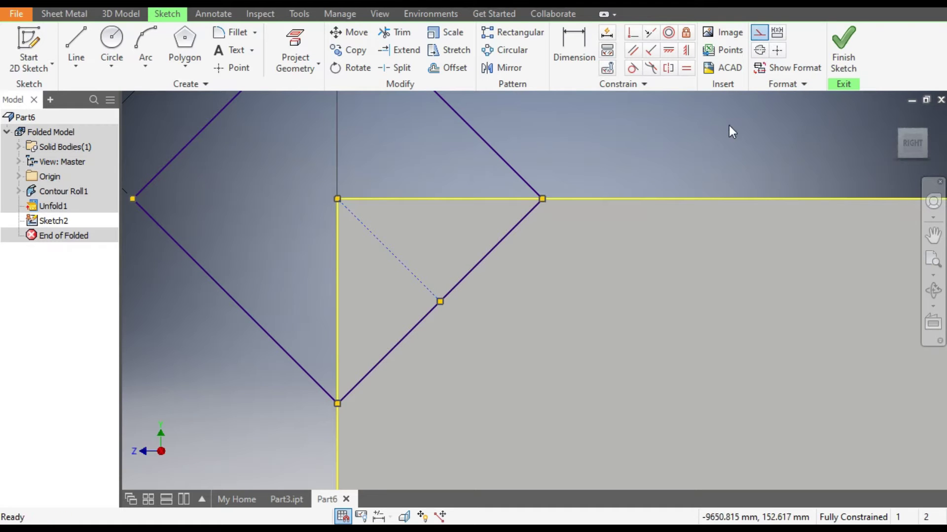
scroll(575, 228, "down", 5)
middle_click_drag(575, 229, 562, 239)
key("Escape")
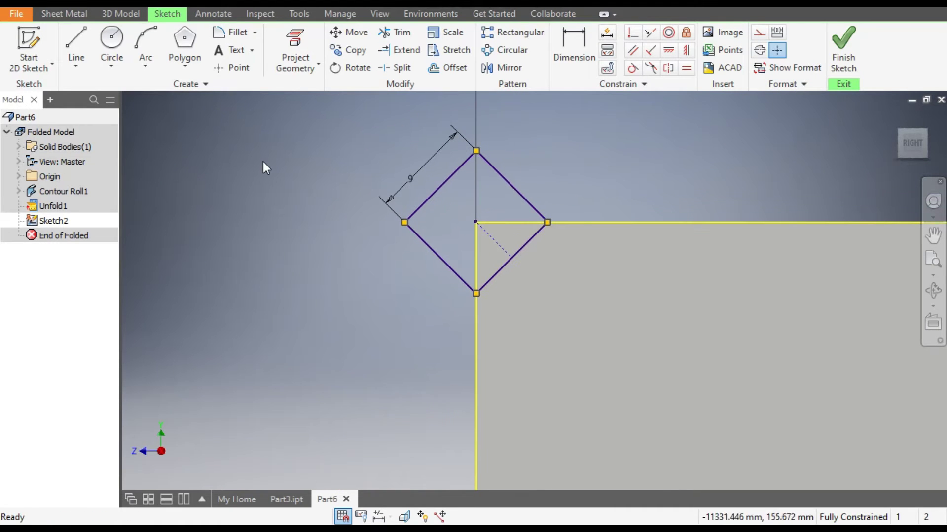
Select the diamond's four edges for a rectangular pattern directed along the construction line.
left_click(521, 36)
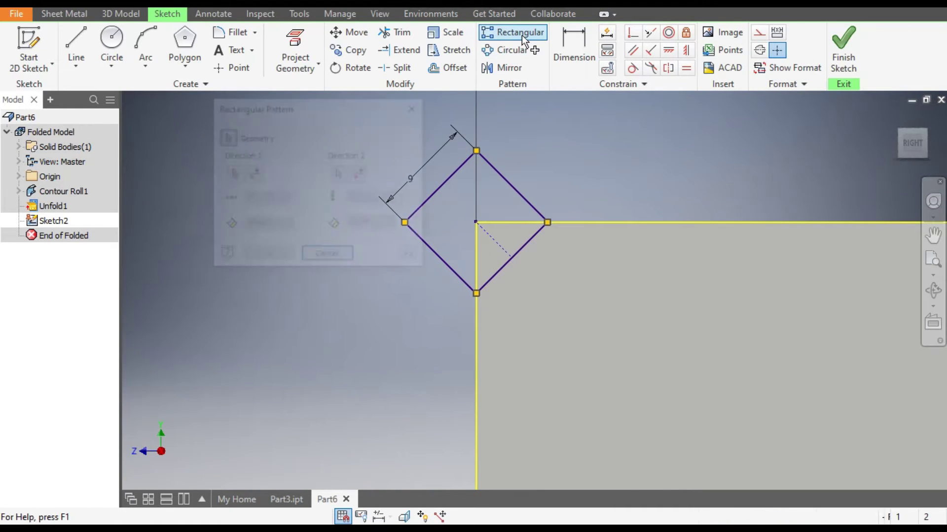
middle_click_drag(578, 141, 664, 159)
left_click_drag(679, 144, 449, 327)
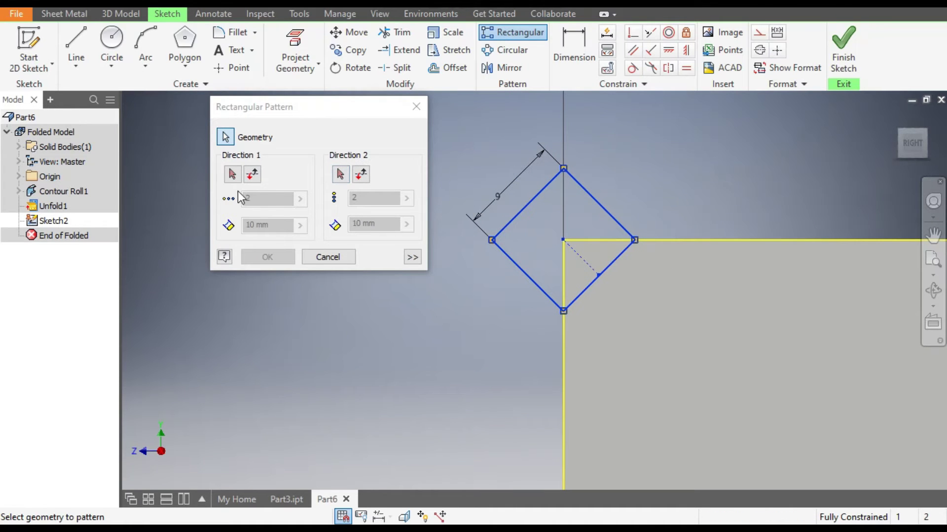
left_click(232, 176)
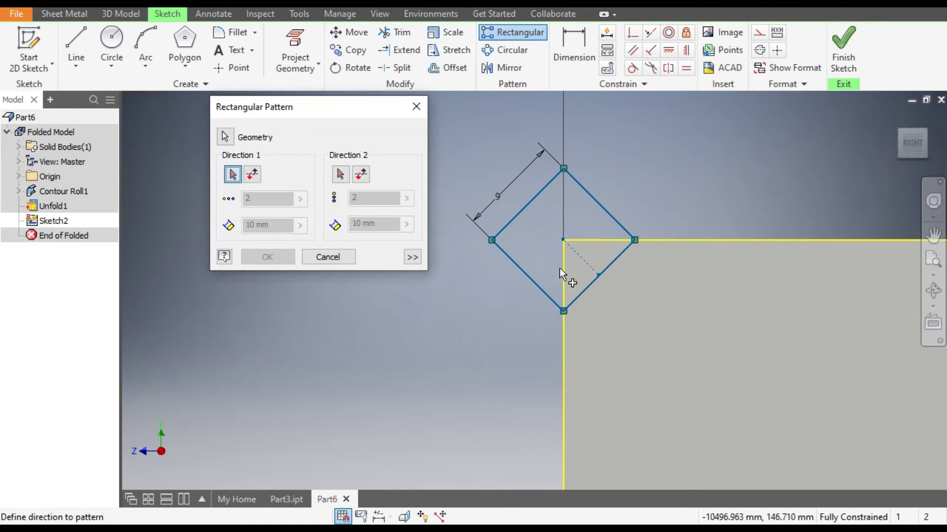
left_click(578, 256)
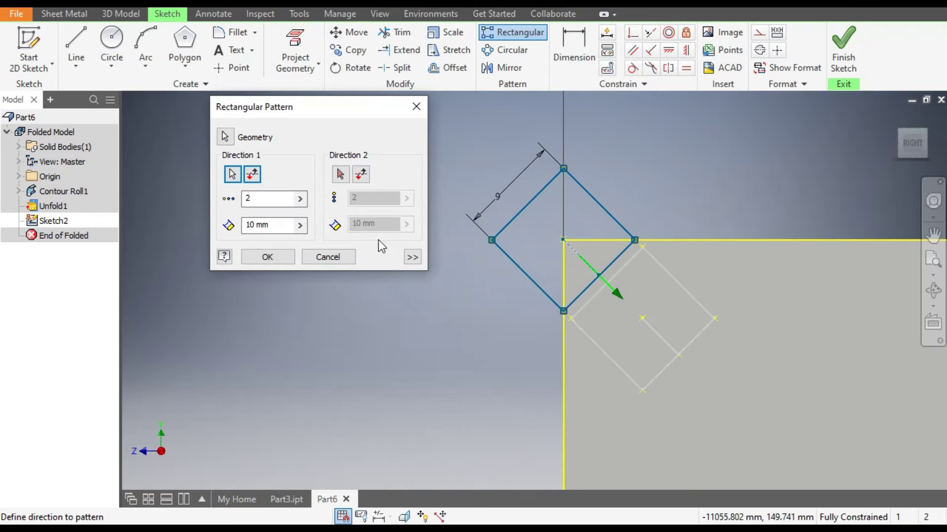
Space the pattern copy 10.5 mm to create the second diamond.
left_click(257, 226)
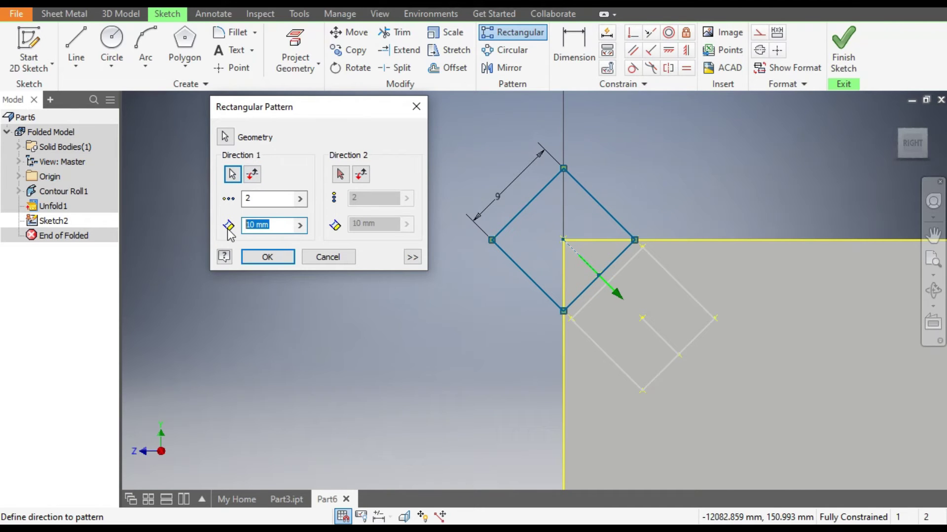
type("10.5")
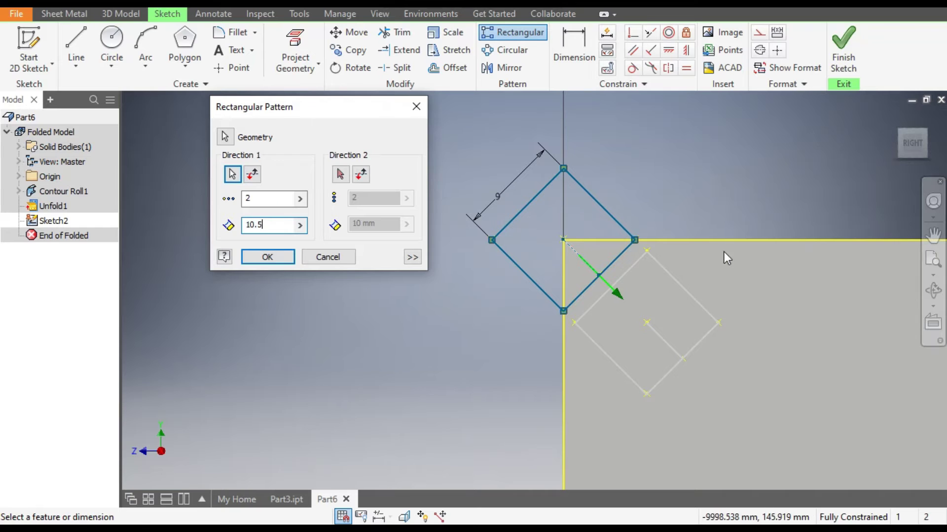
mouse_move(723, 252)
middle_mouse_down()
mouse_move(706, 246)
mouse_move(689, 197)
middle_mouse_up()
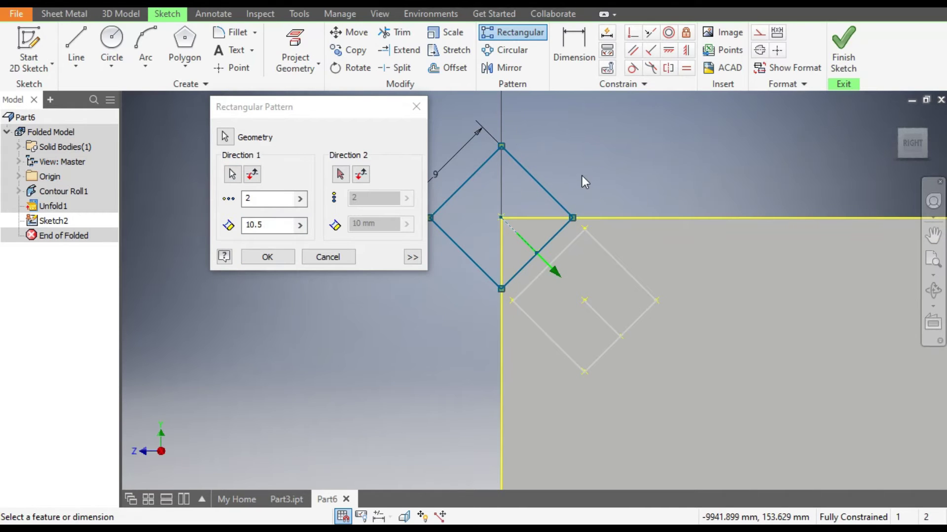
left_click(278, 257)
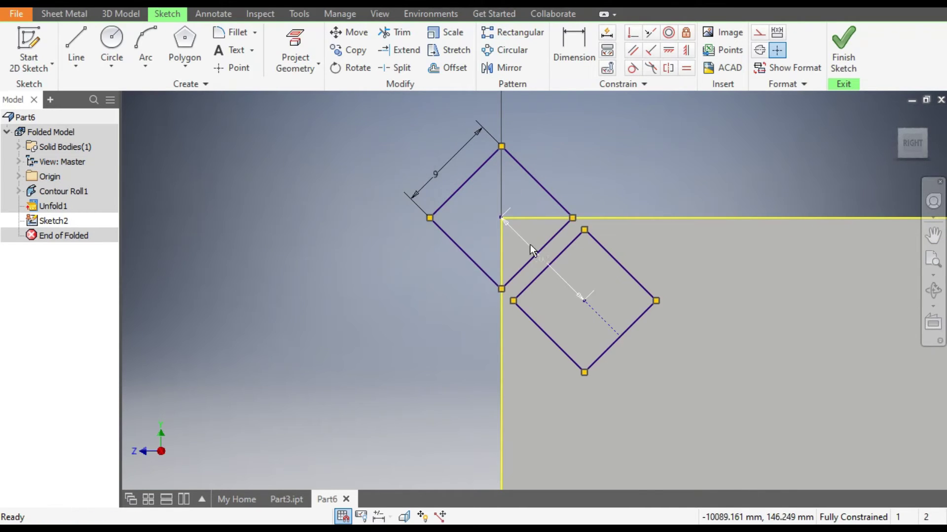
scroll(530, 245, "up", 3)
scroll(661, 375, "down", 2)
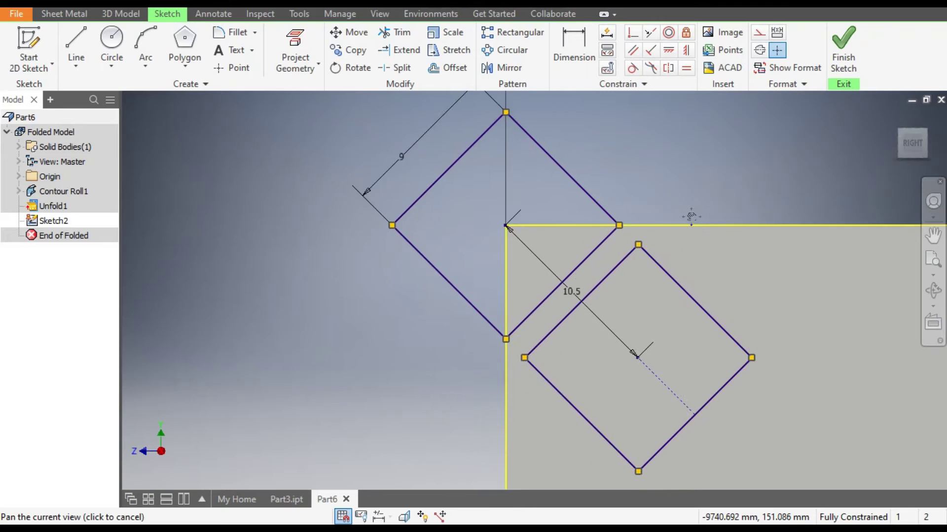
mouse_move(660, 375)
middle_mouse_down()
mouse_move(668, 220)
mouse_move(705, 184)
mouse_move(685, 180)
mouse_move(663, 197)
middle_mouse_up()
scroll(684, 180, "down", 1)
scroll(388, 176, "down", 2)
scroll(459, 204, "down", 2)
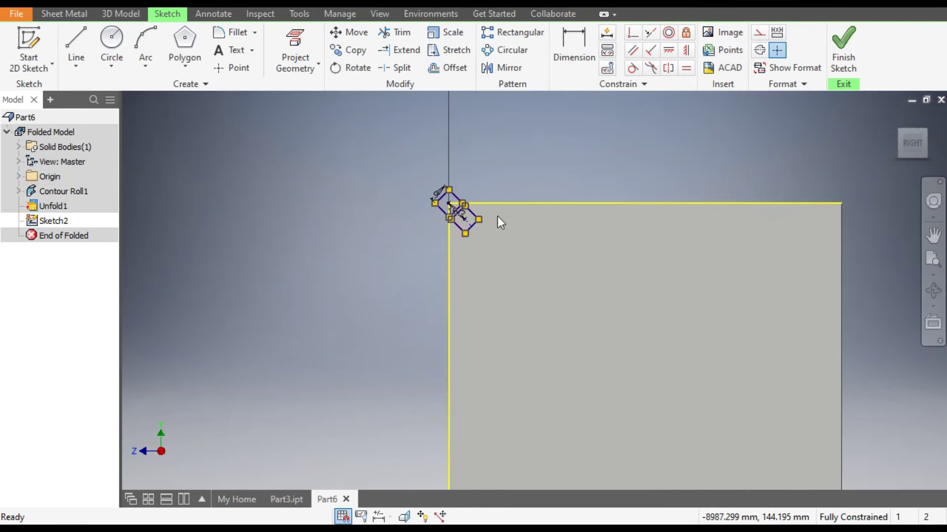
middle_click_drag(498, 217, 436, 147)
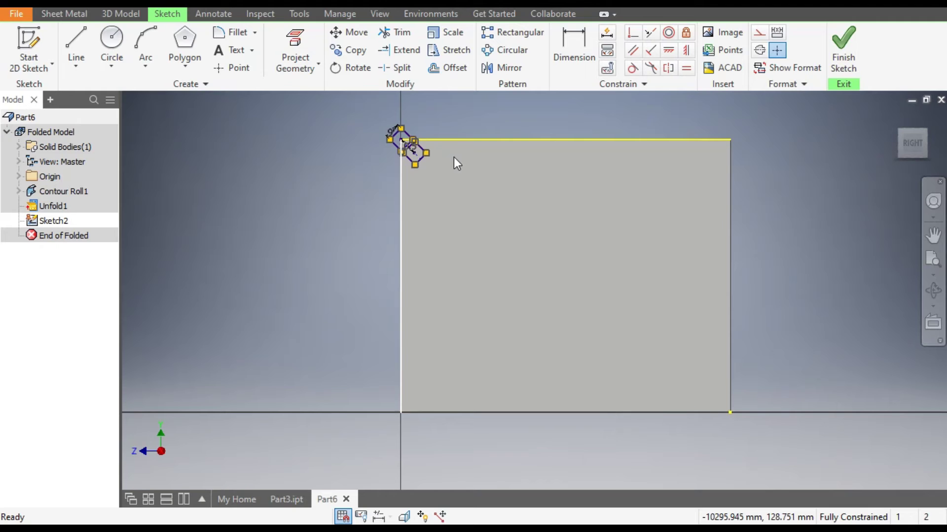
scroll(397, 120, "up", 3)
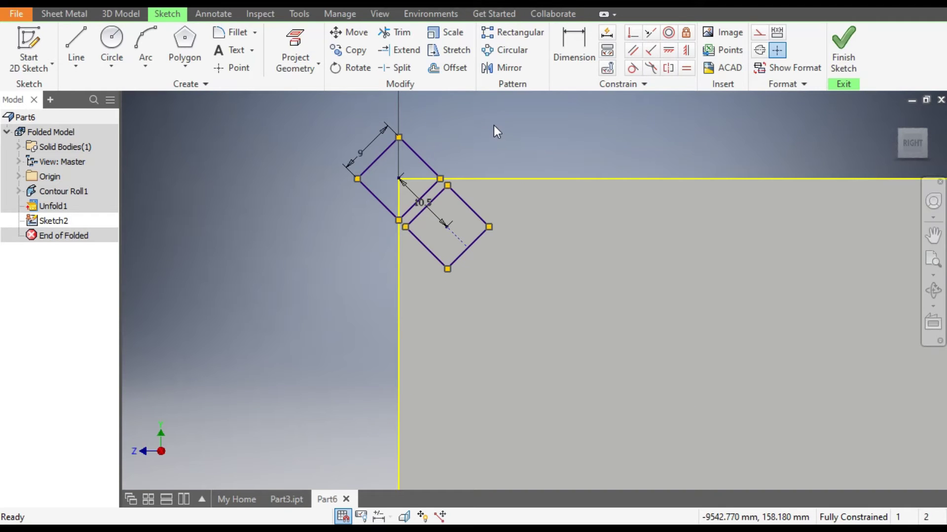
Pattern both diamonds along the sheet's top edge with 13 copies at 15 mm spacing.
left_click(518, 34)
middle_click_drag(515, 132, 673, 124)
left_click_drag(683, 101, 480, 263)
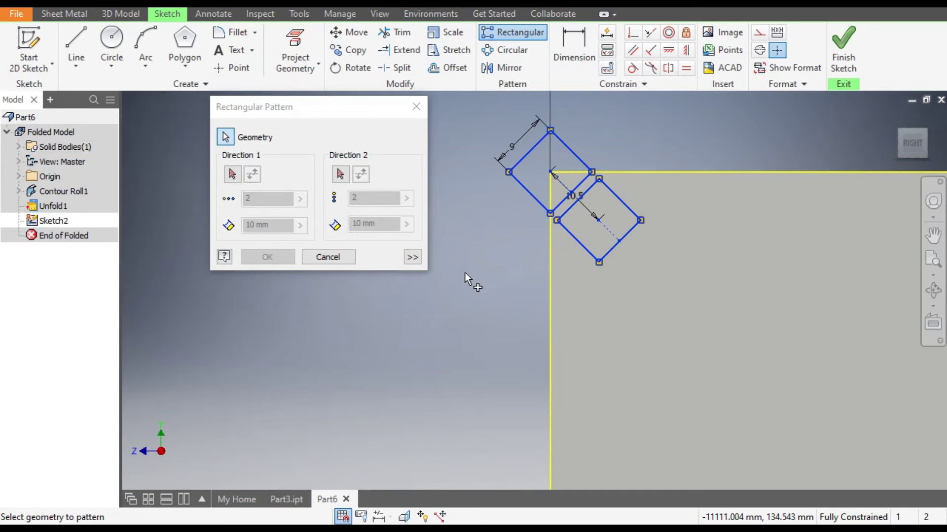
left_click(232, 174)
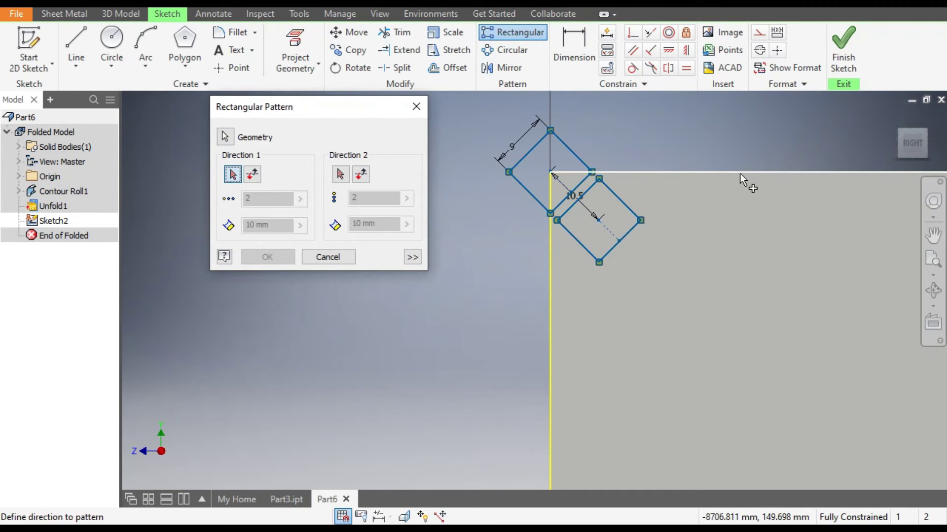
left_click(741, 172)
left_click(247, 202)
double_click(243, 204)
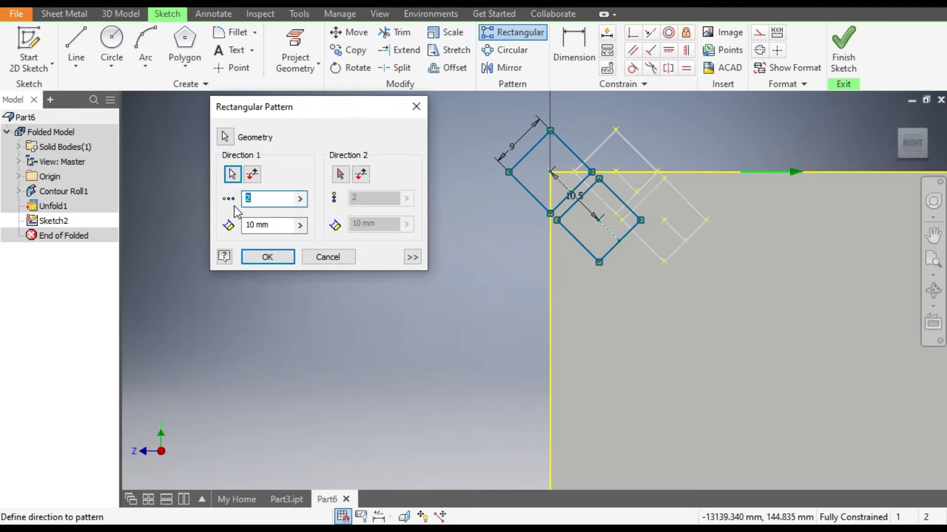
type("13")
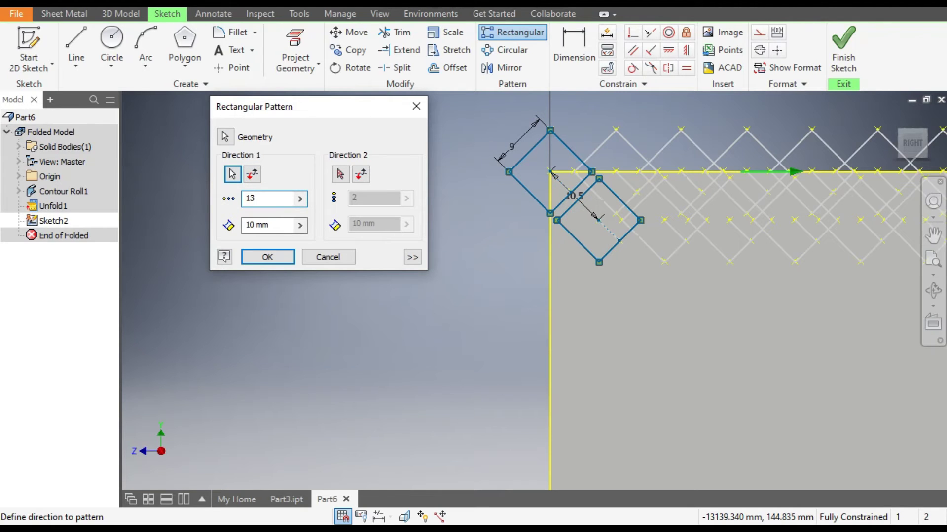
scroll(413, 285, "down", 8)
scroll(478, 318, "up", 4)
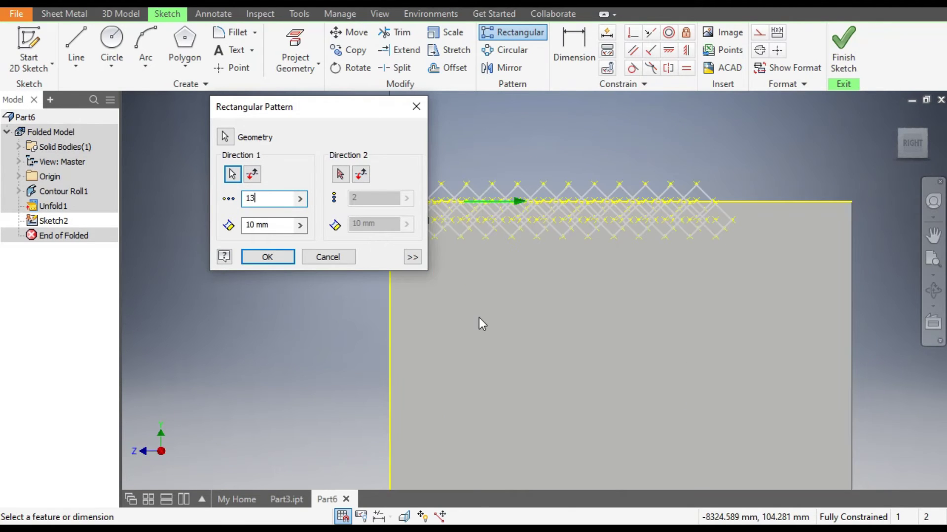
middle_click_drag(518, 313, 573, 319)
left_click(243, 225)
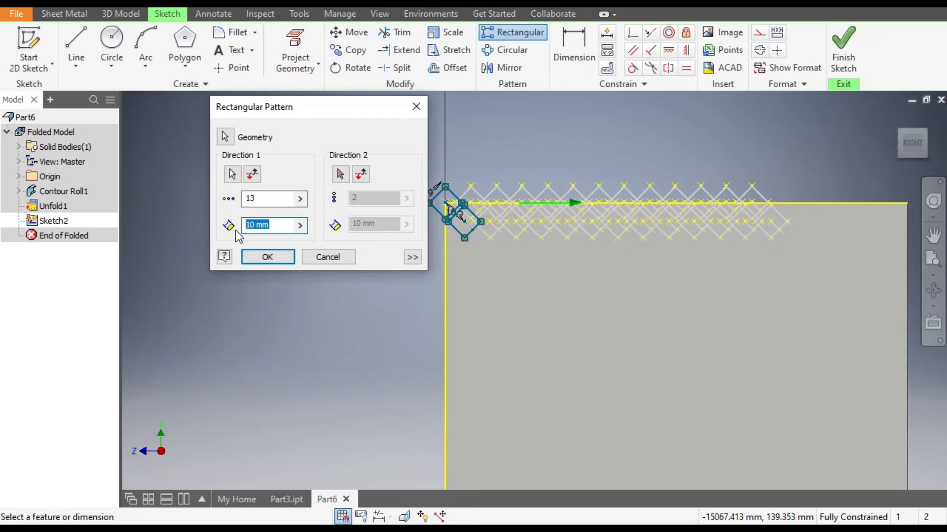
type("15")
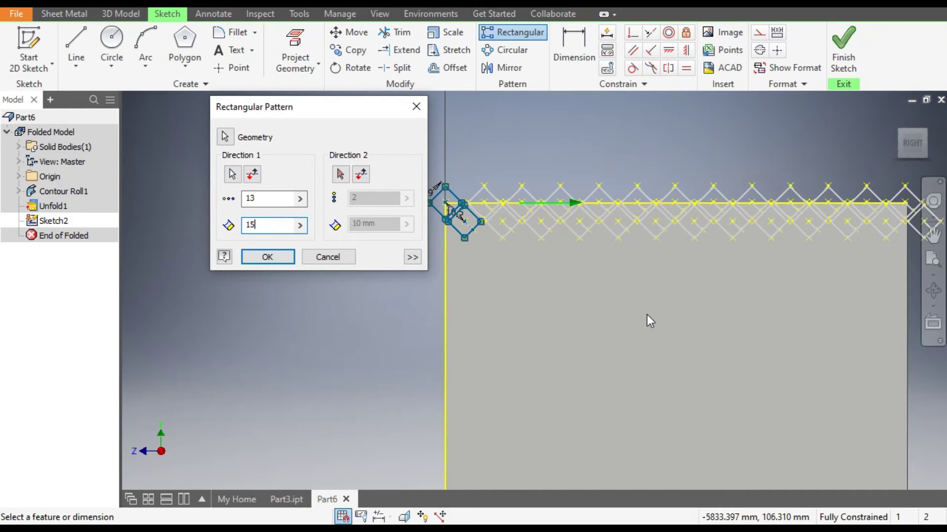
Add a downward second direction along the left edge, 11 copies at 15 mm, and create the grid.
left_click(340, 174)
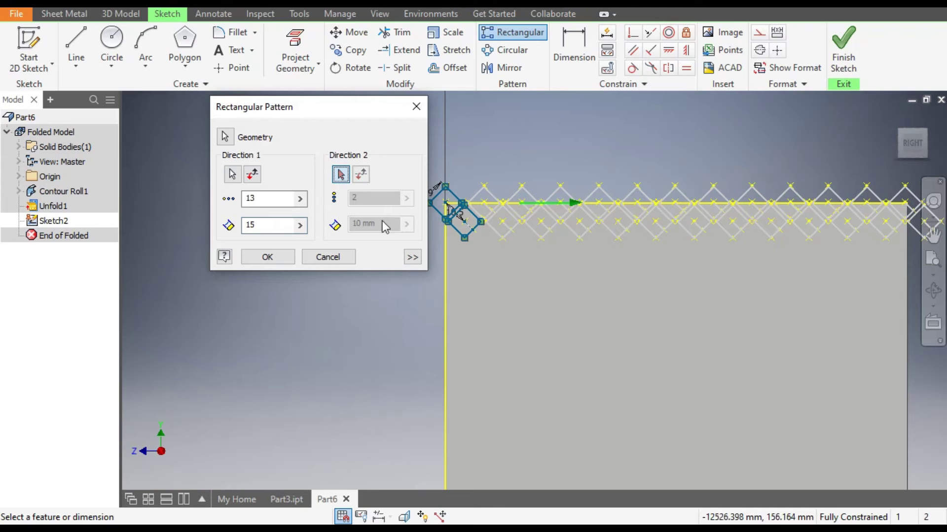
left_click(448, 310)
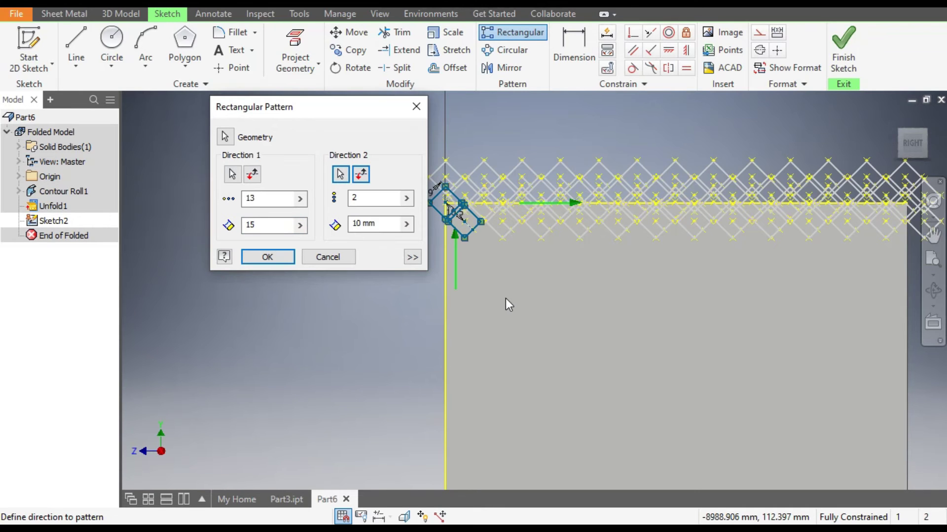
middle_click_drag(486, 300, 526, 300)
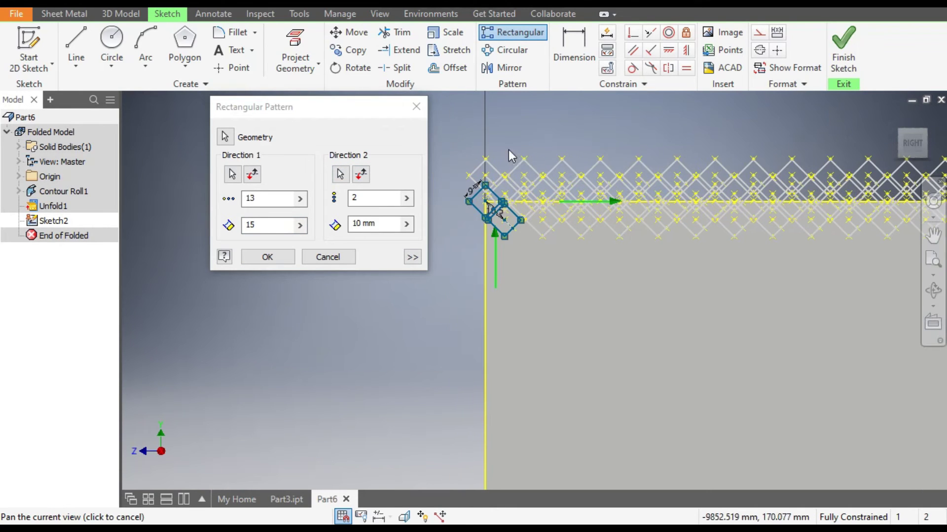
left_click(363, 176)
left_click(358, 198)
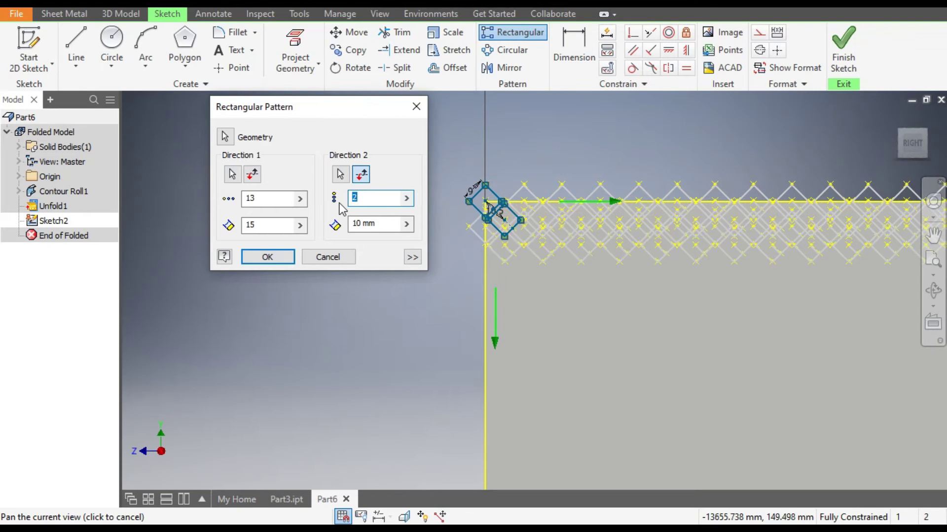
type("11")
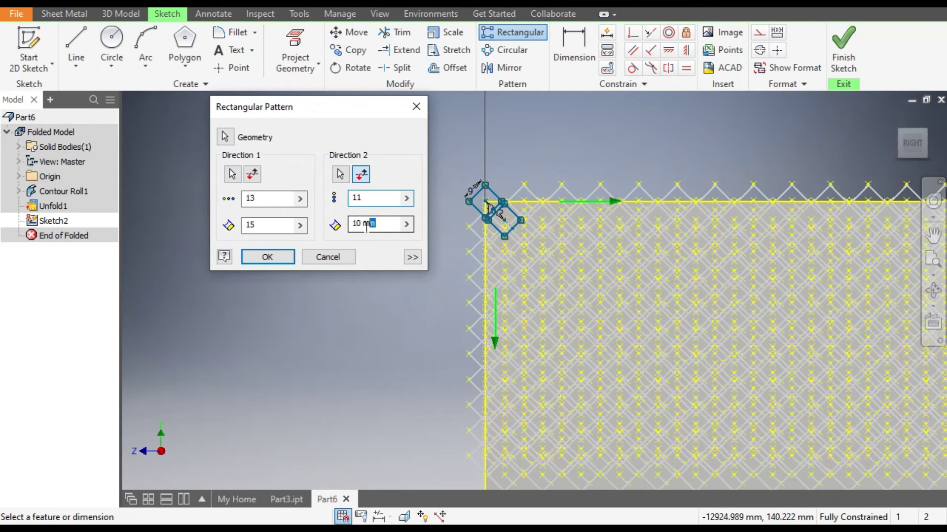
key("Tab")
type("15")
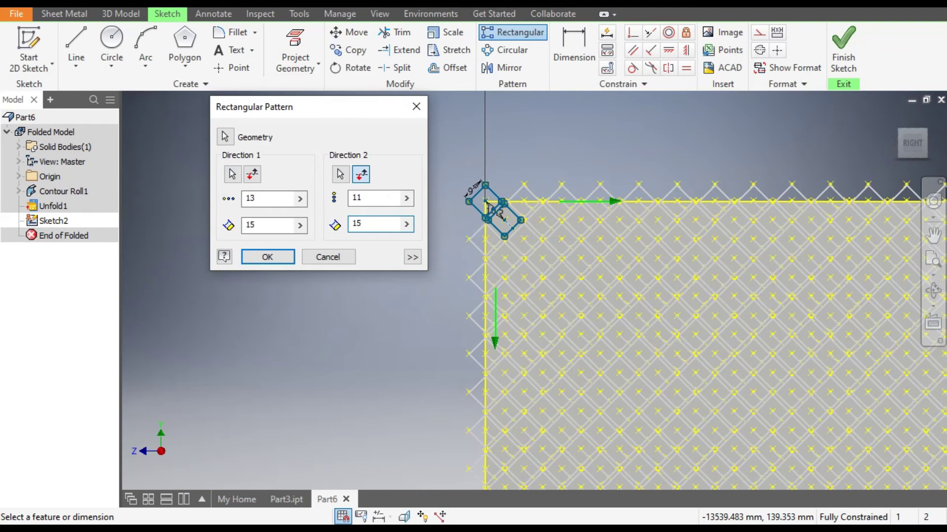
scroll(570, 200, "down", 3)
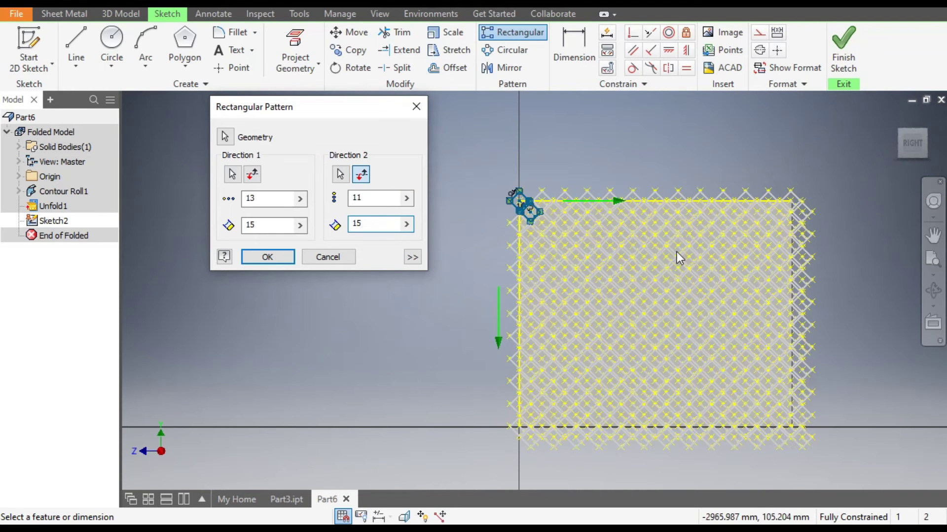
left_click(265, 256)
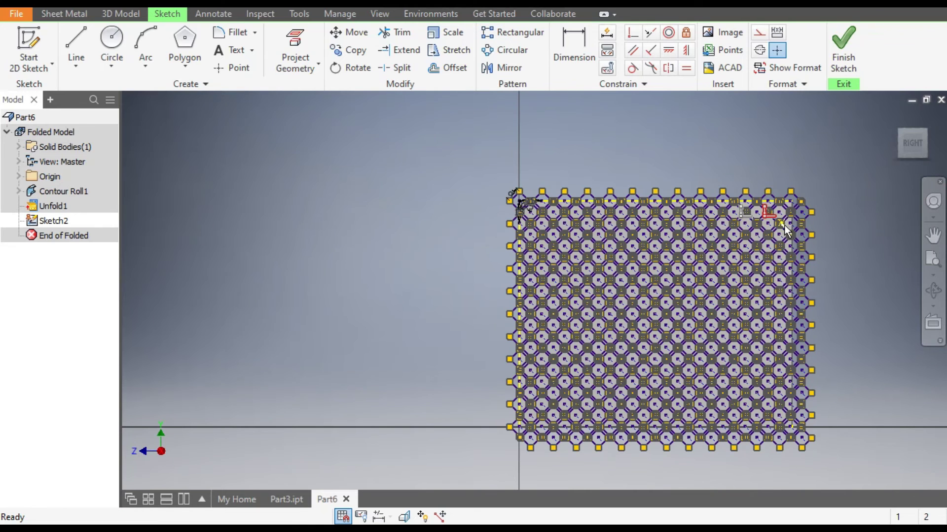
Check the patterned top edge and finish Sketch2.
scroll(827, 226, "up", 5)
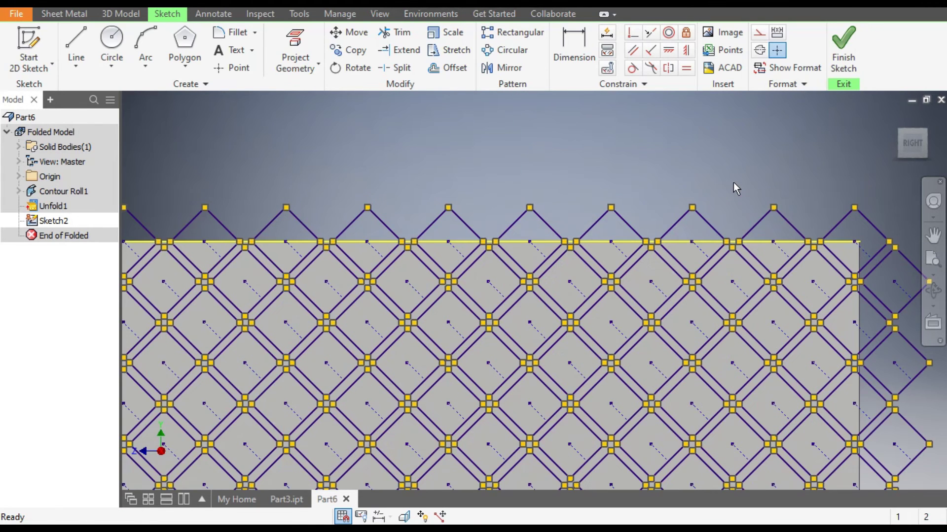
middle_click_drag(807, 149, 802, 159)
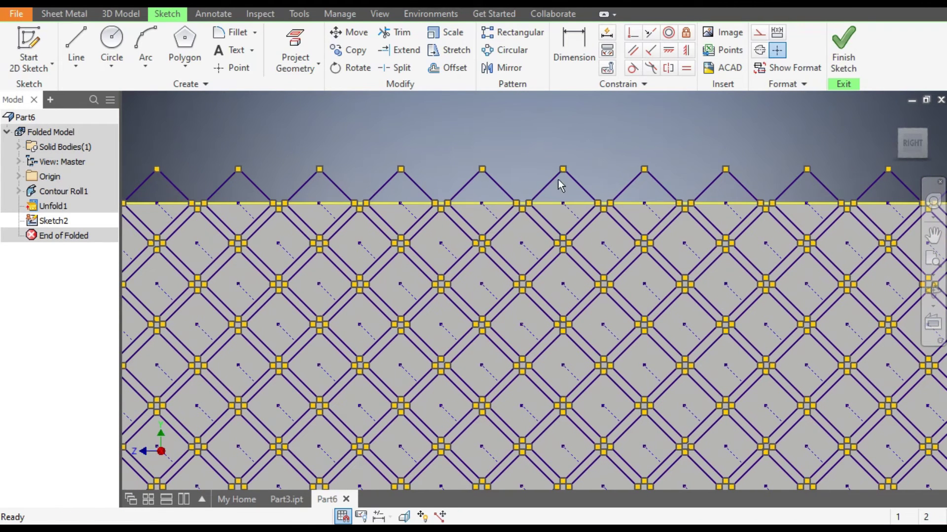
scroll(395, 178, "down", 5)
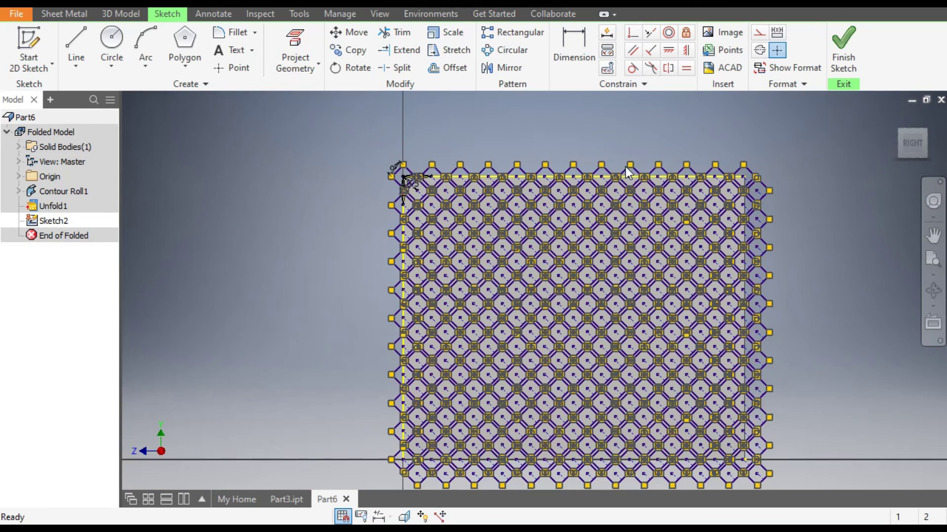
left_click(847, 45)
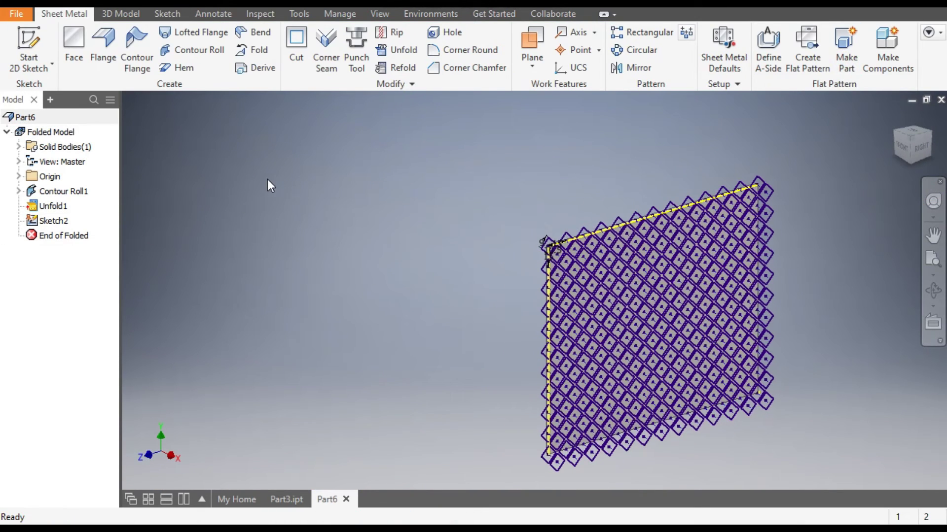
Extrude the diamond grid profiles as a 10 mm cut through the flat sheet.
left_click(115, 16)
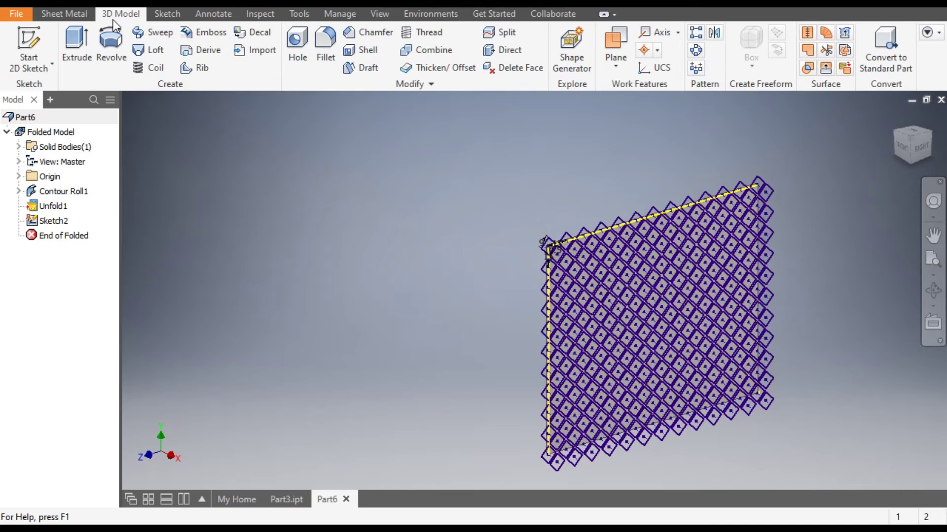
left_click(75, 49)
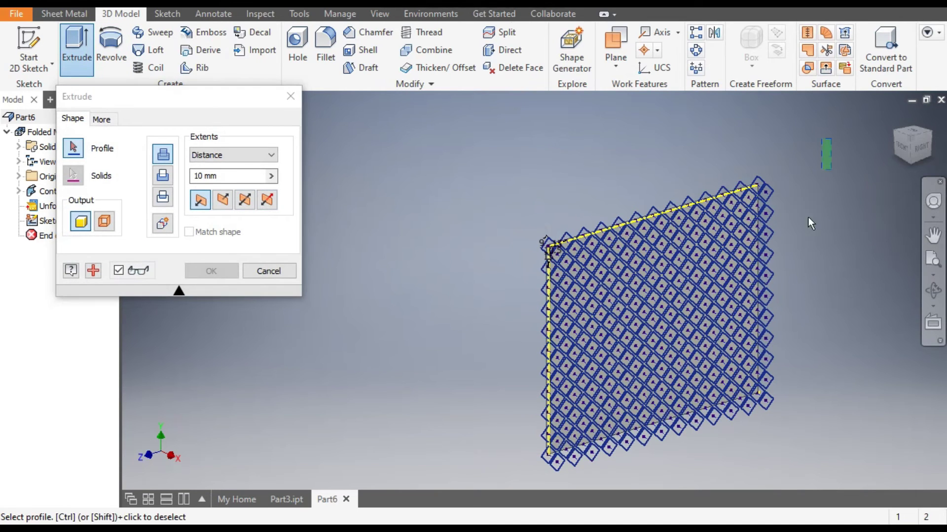
left_click(472, 485)
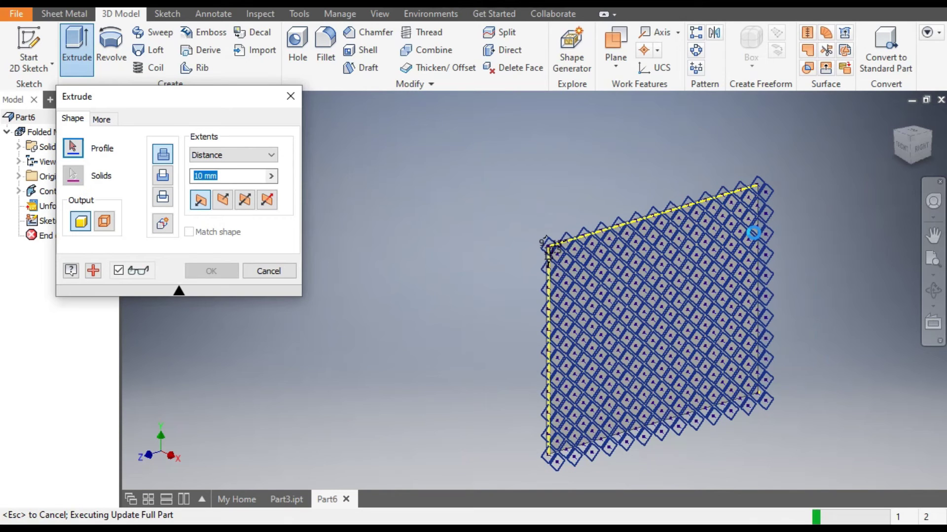
scroll(564, 255, "down", 4)
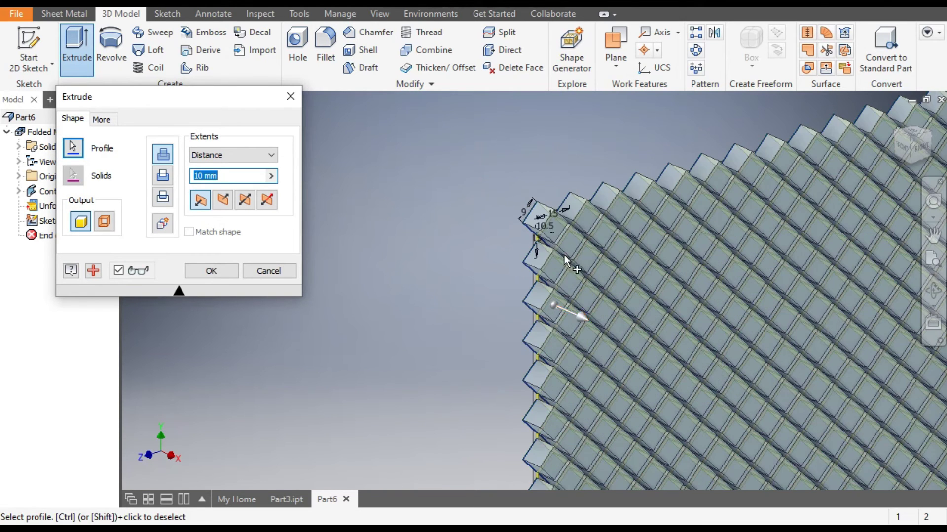
scroll(564, 256, "down", 2)
scroll(591, 217, "down", 2)
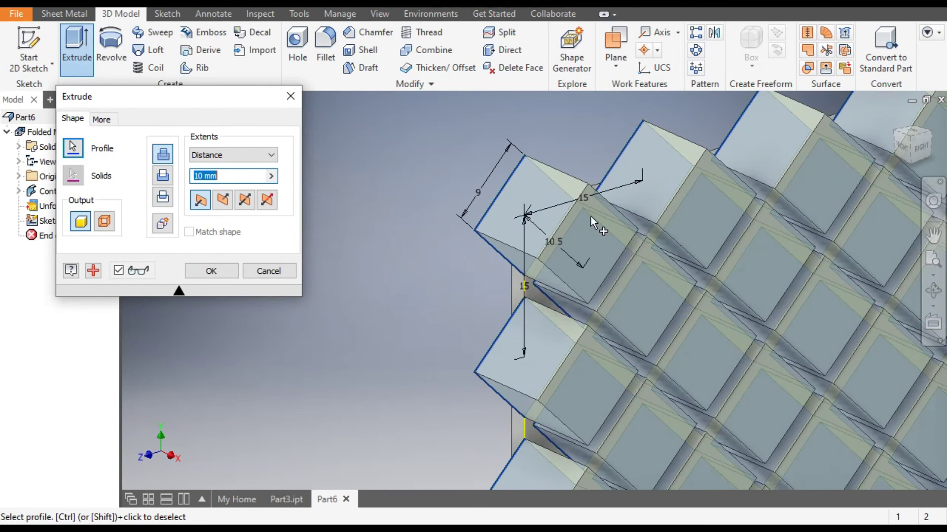
scroll(463, 285, "up", 2)
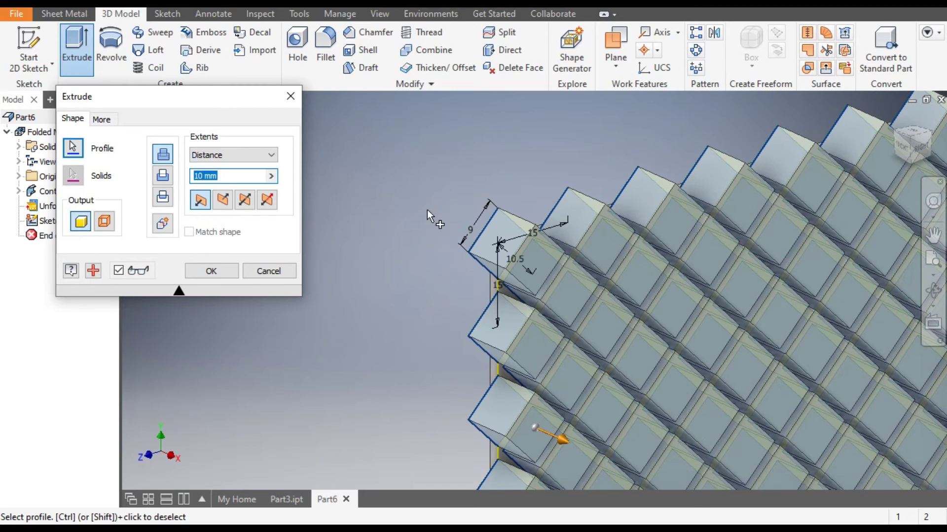
left_click(165, 181)
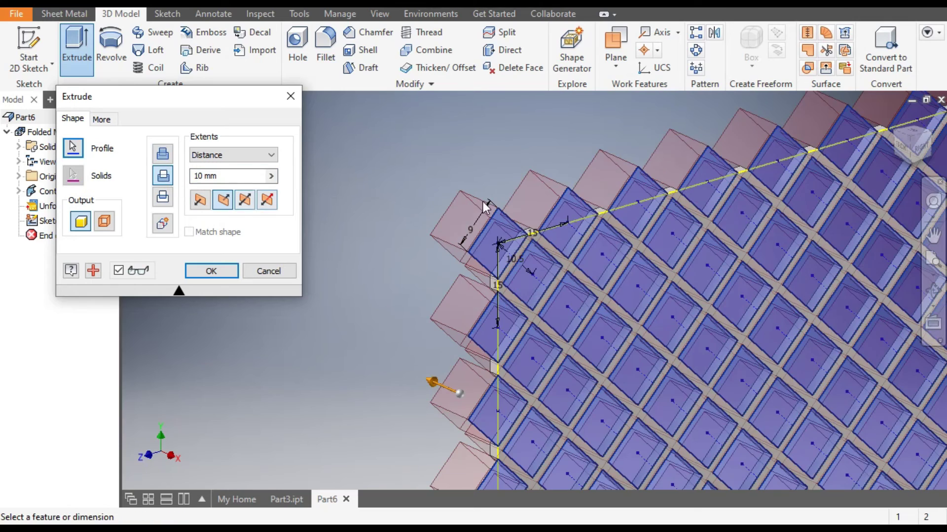
left_click(929, 154)
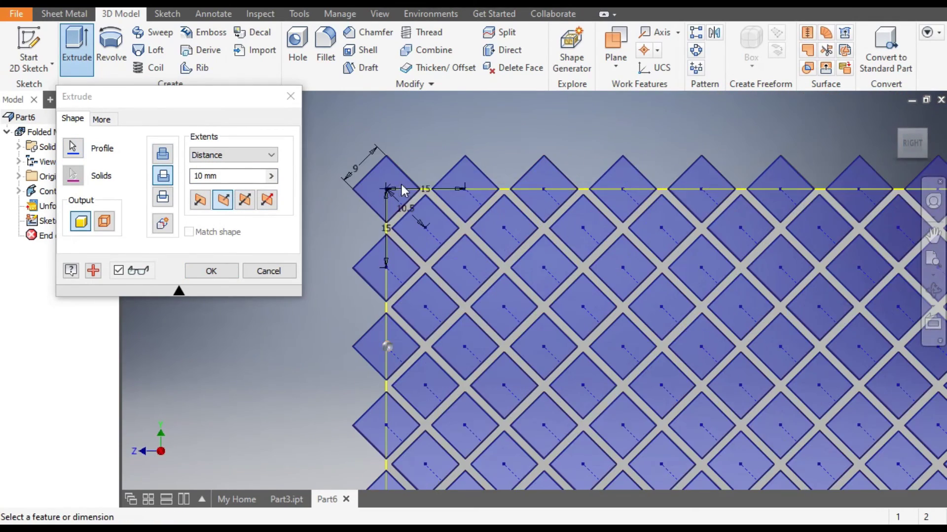
scroll(412, 192, "up", 3)
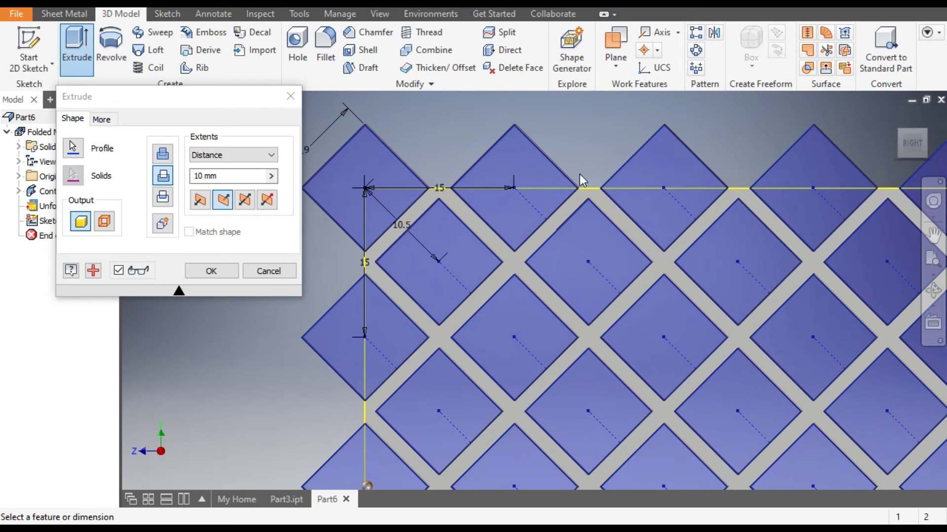
scroll(579, 176, "down", 3)
left_click(231, 271)
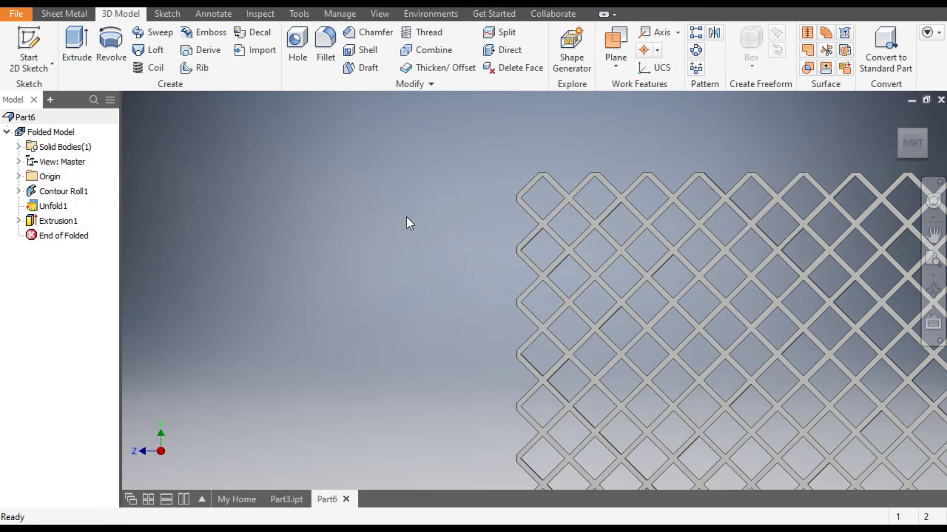
Apply the Light Red appearance to the flat diamond lattice sheet from the Appearance list.
scroll(407, 217, "down", 5)
middle_click_drag(410, 232, 380, 232)
scroll(387, 245, "up", 3)
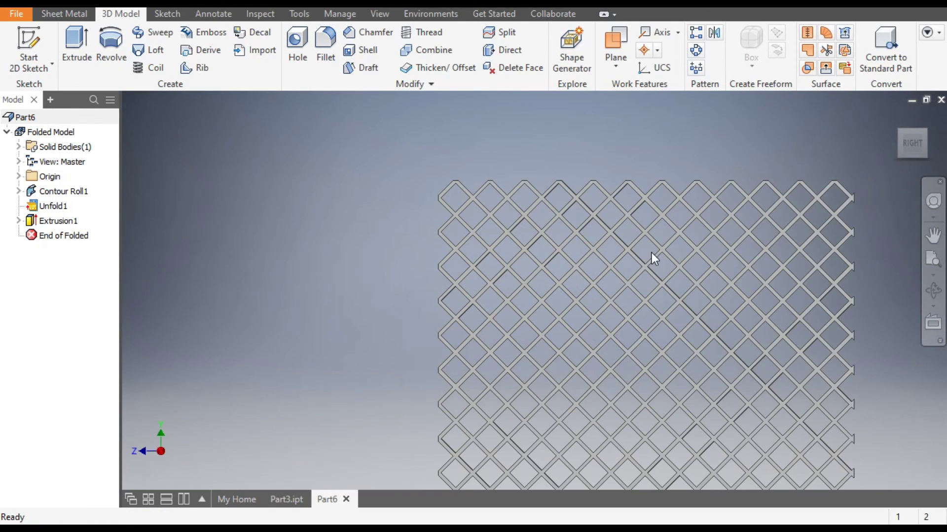
middle_click_drag(651, 253, 620, 253)
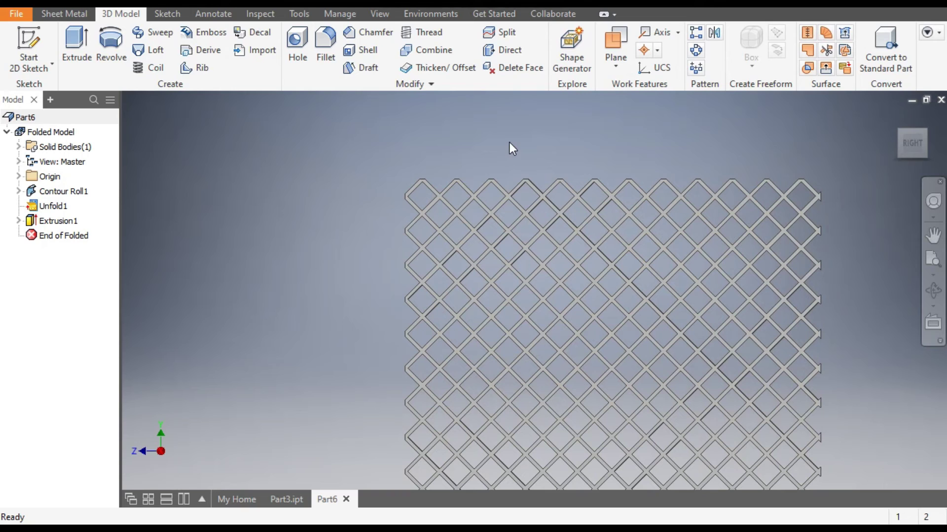
left_click(380, 6)
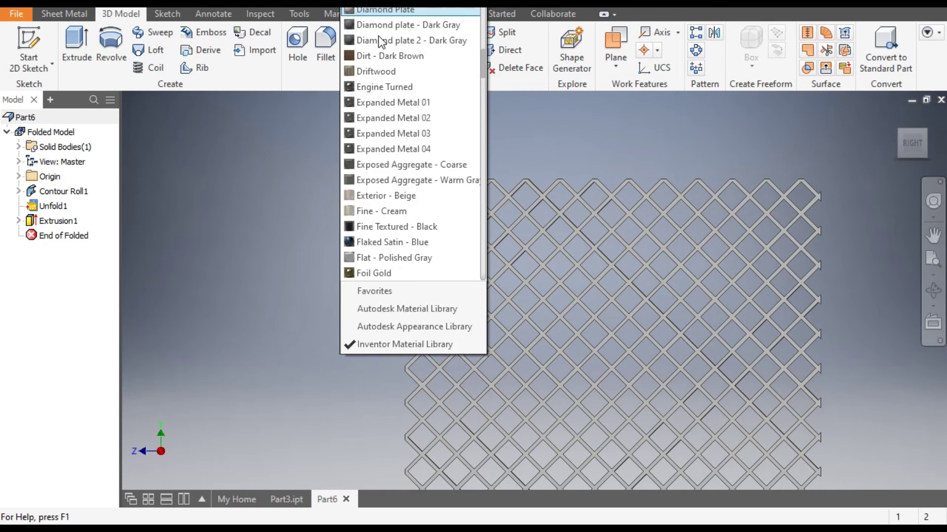
scroll(406, 261, "up", 1)
scroll(407, 262, "down", 3)
scroll(407, 261, "up", 2)
scroll(406, 261, "up", 10)
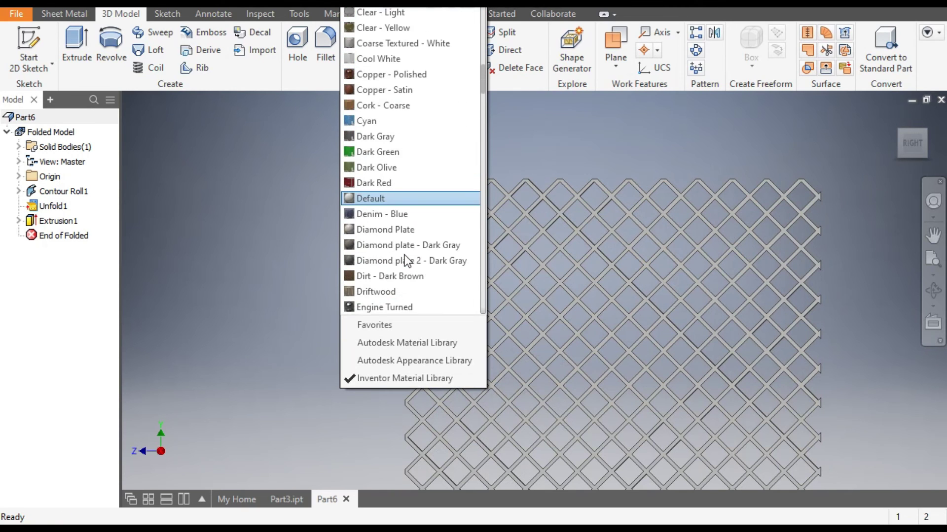
scroll(403, 262, "down", 20)
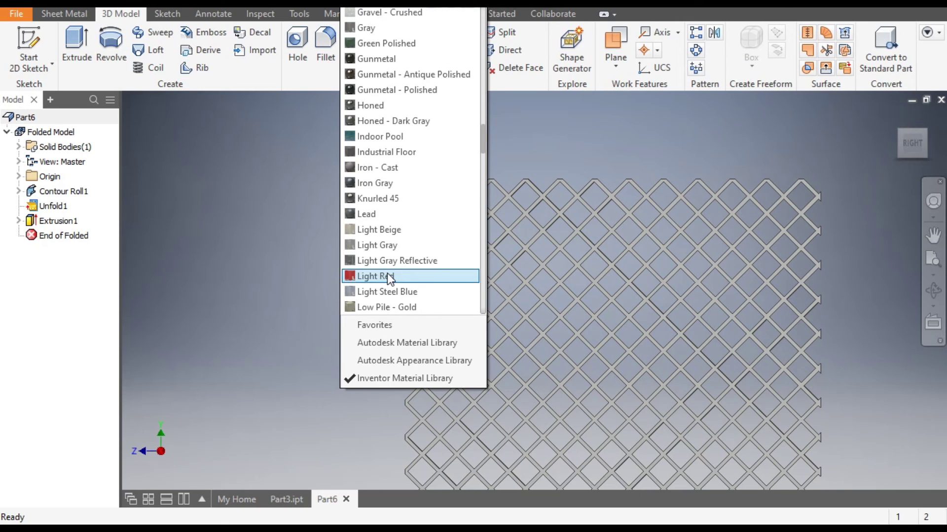
left_click(386, 275)
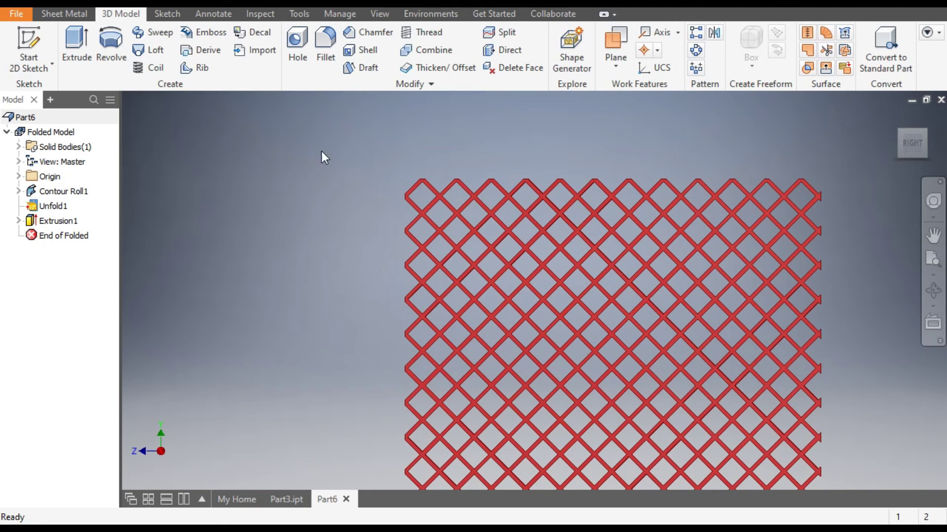
left_click(70, 17)
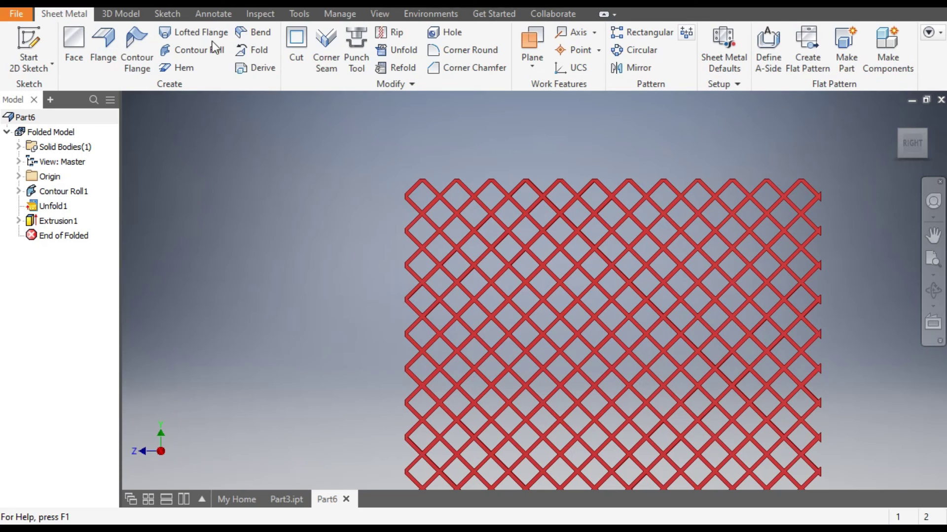
Refold all bends of the lattice sheet into a cylindrical tube, with the end face as stationary reference.
left_click(400, 67)
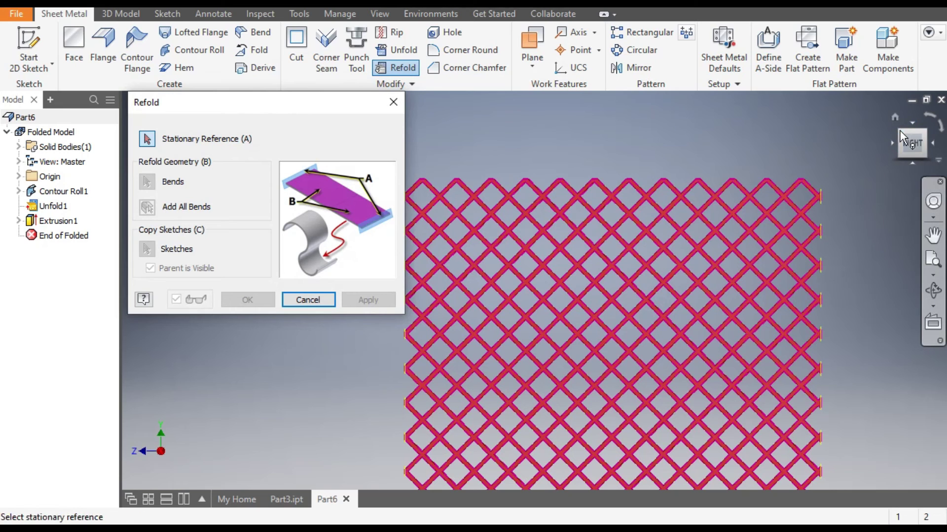
left_click(893, 119)
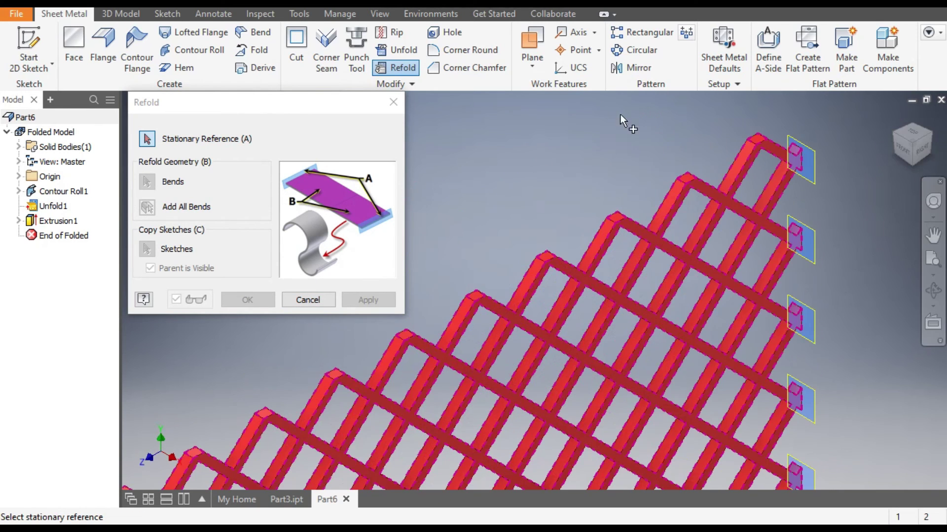
left_click(812, 164)
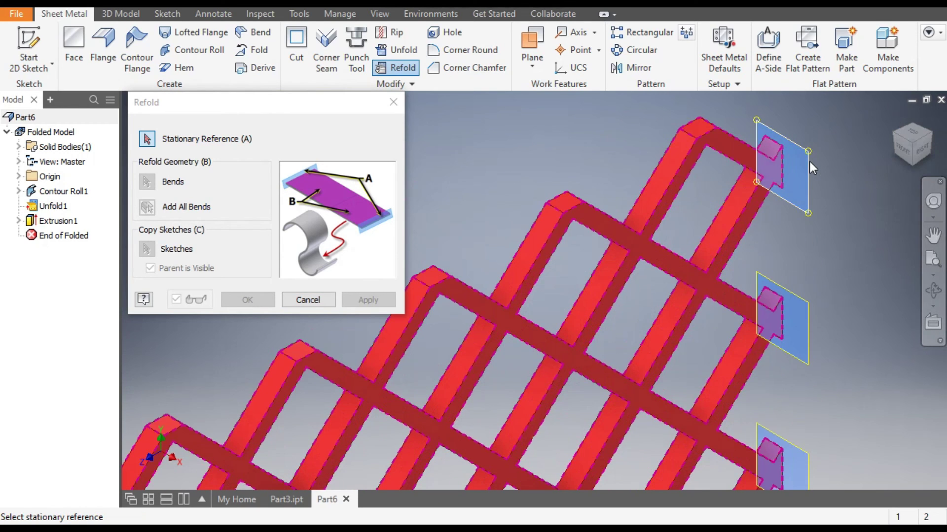
scroll(809, 162, "up", 3)
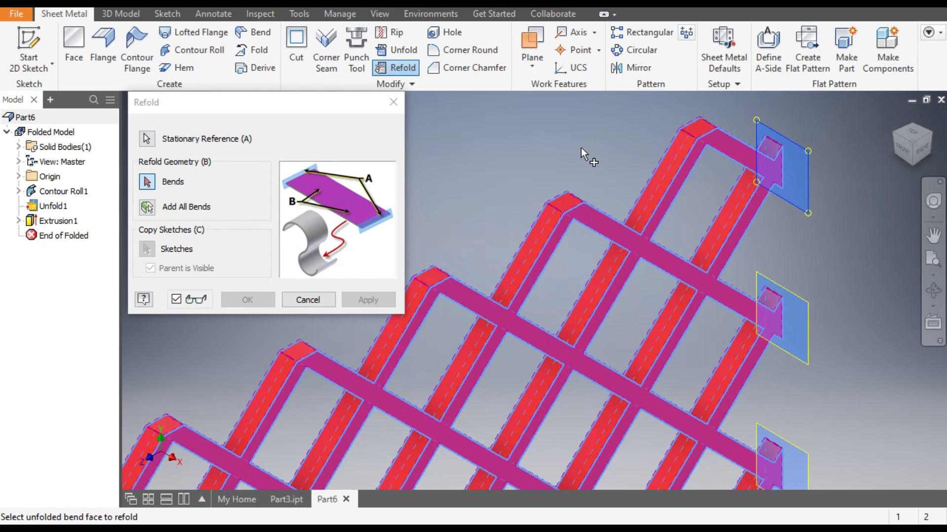
scroll(581, 147, "down", 8)
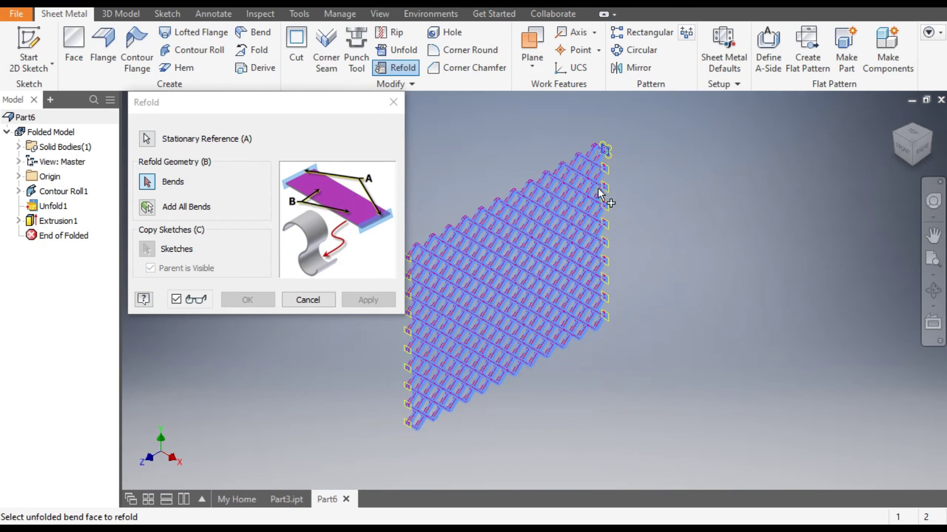
left_click(151, 212)
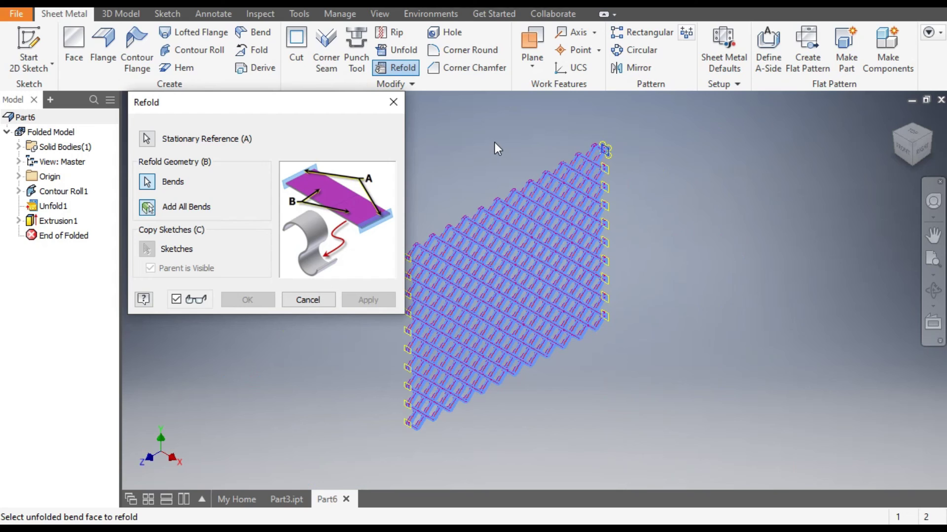
left_click(526, 232)
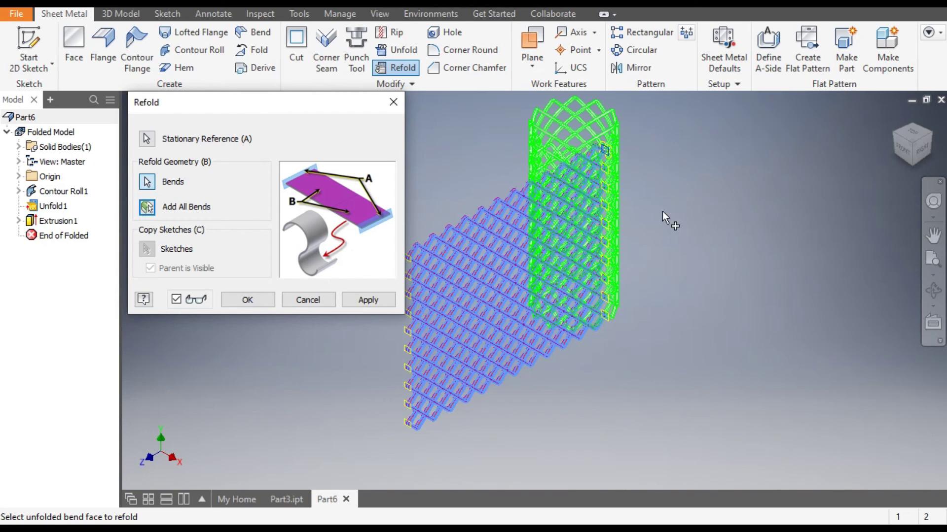
left_click(371, 299)
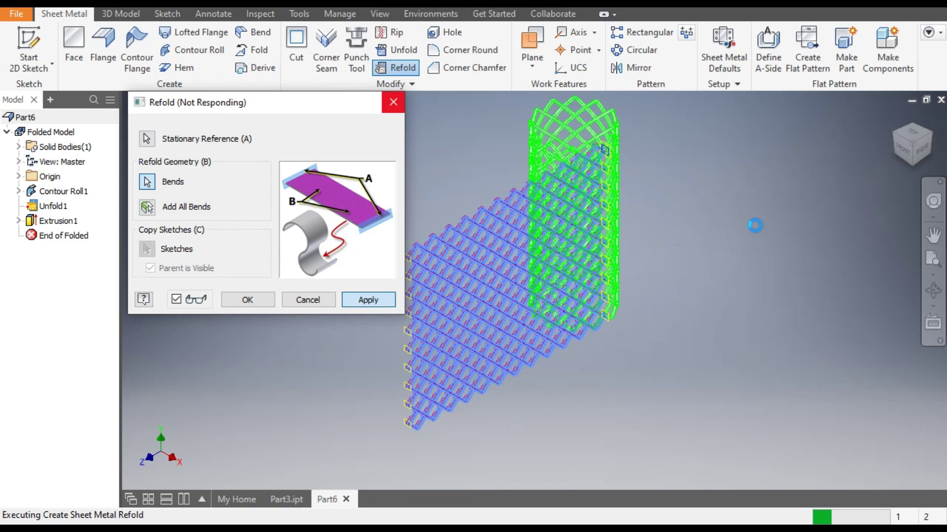
middle_click_drag(747, 220, 783, 278)
scroll(754, 221, "up", 3)
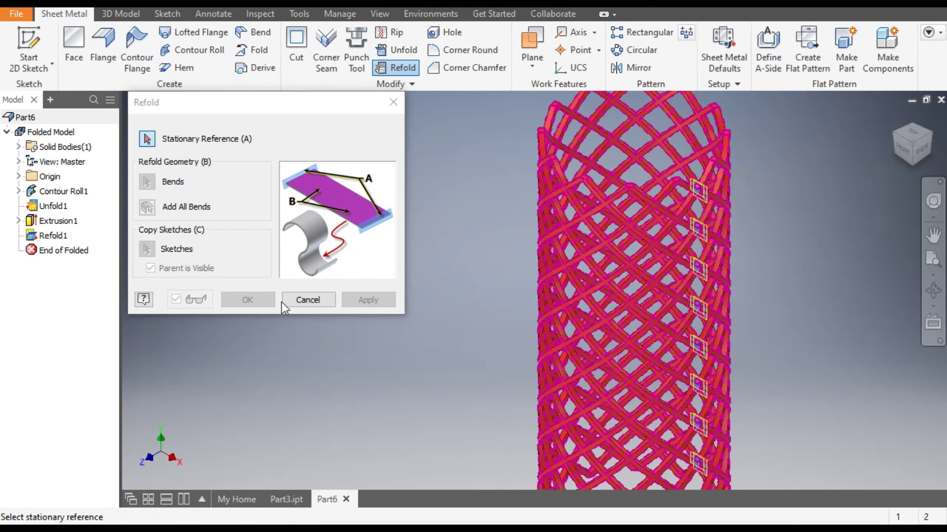
Close the Refold dialog and view the tube from the Home and Right views.
left_click(306, 300)
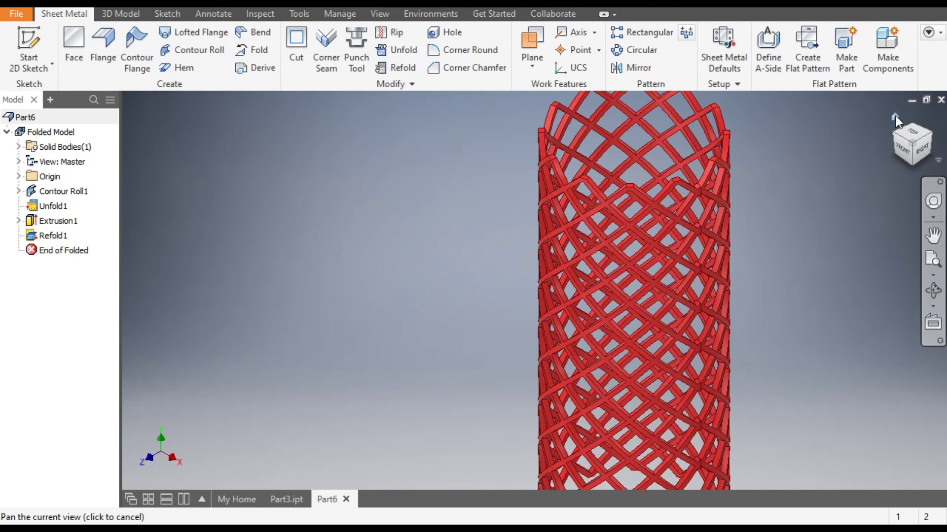
left_click(894, 117)
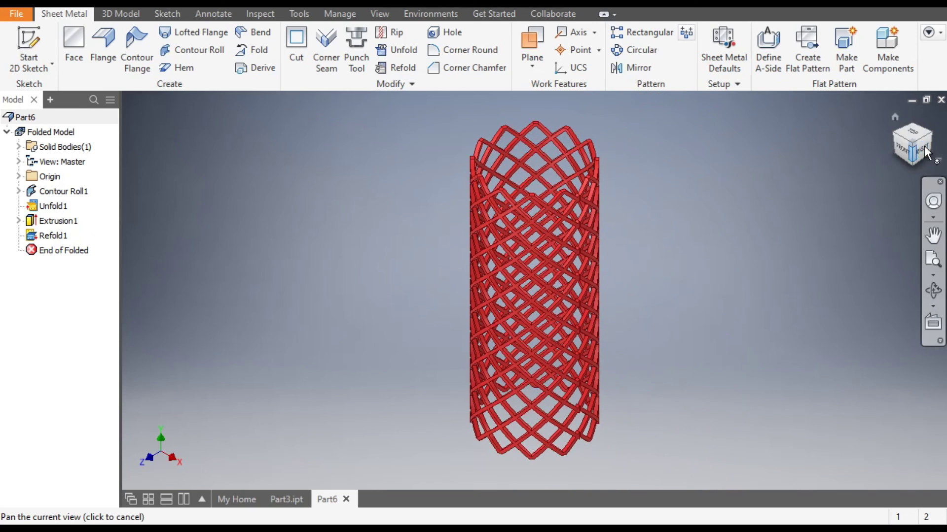
left_click(925, 150)
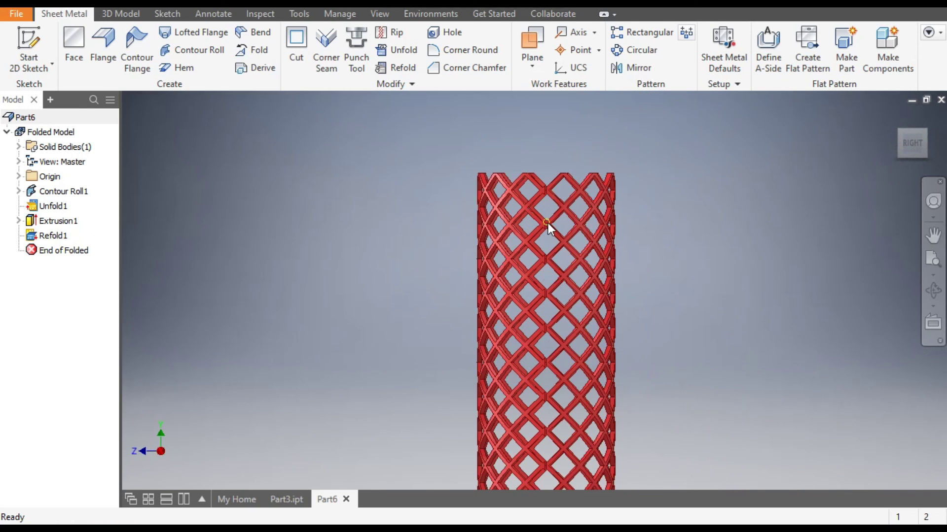
scroll(548, 223, "up", 3)
scroll(693, 205, "down", 3)
Inspect the tube's top end from an angled corner view, recentring it on screen.
middle_click_drag(693, 205, 705, 185)
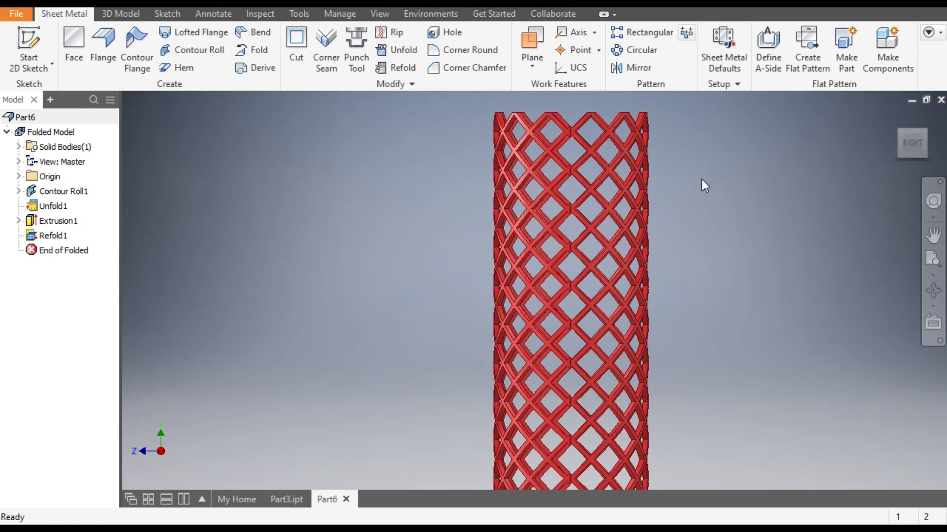
scroll(562, 136, "up", 3)
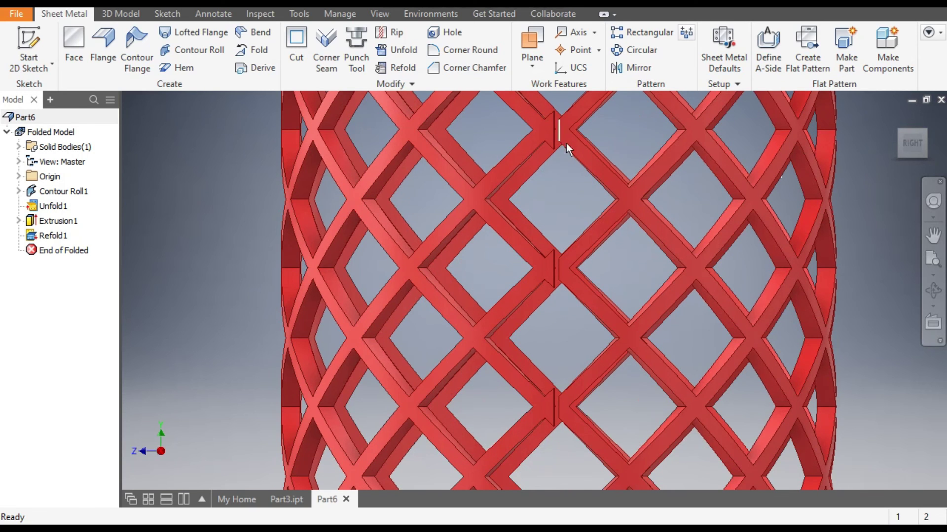
scroll(566, 144, "down", 3)
middle_click_drag(575, 148, 613, 148)
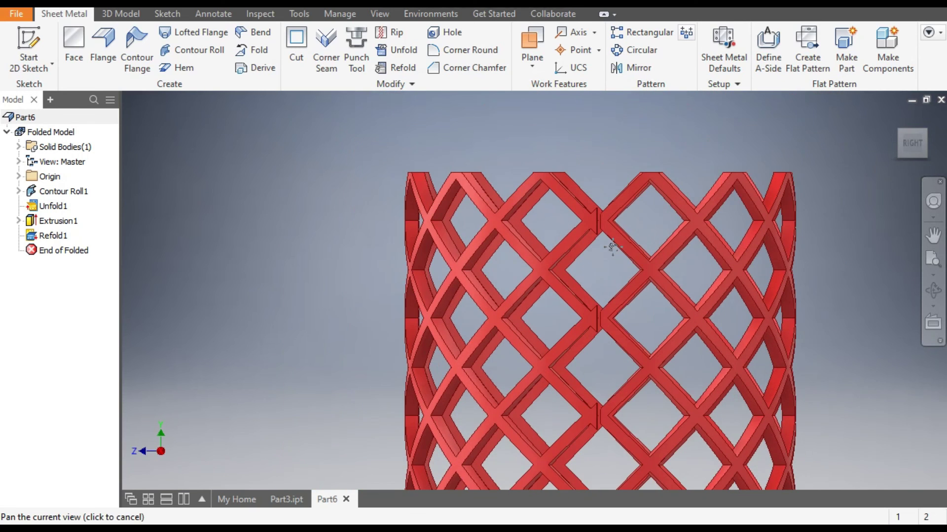
left_click(900, 136)
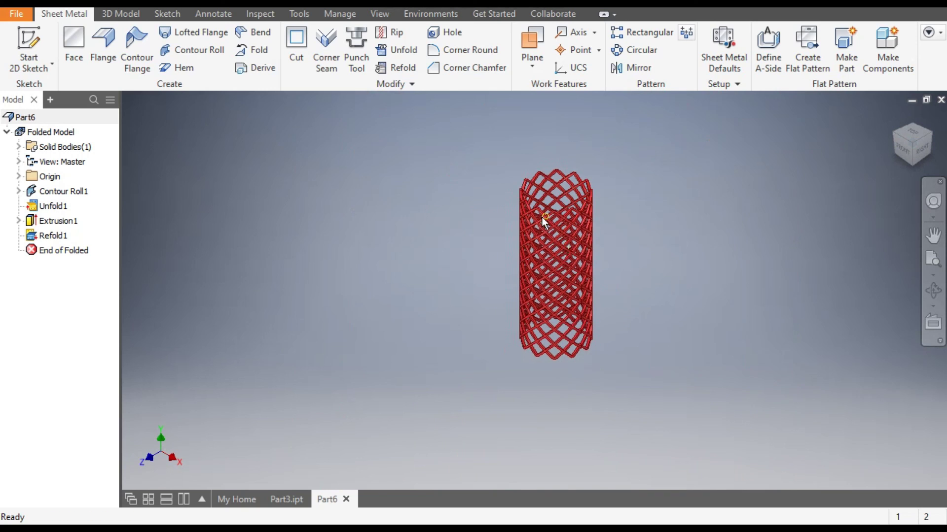
scroll(543, 216, "up", 3)
middle_click_drag(542, 217, 510, 191)
scroll(510, 191, "down", 3)
mouse_move(562, 221)
middle_mouse_down()
mouse_move(554, 214)
mouse_move(572, 224)
middle_mouse_up()
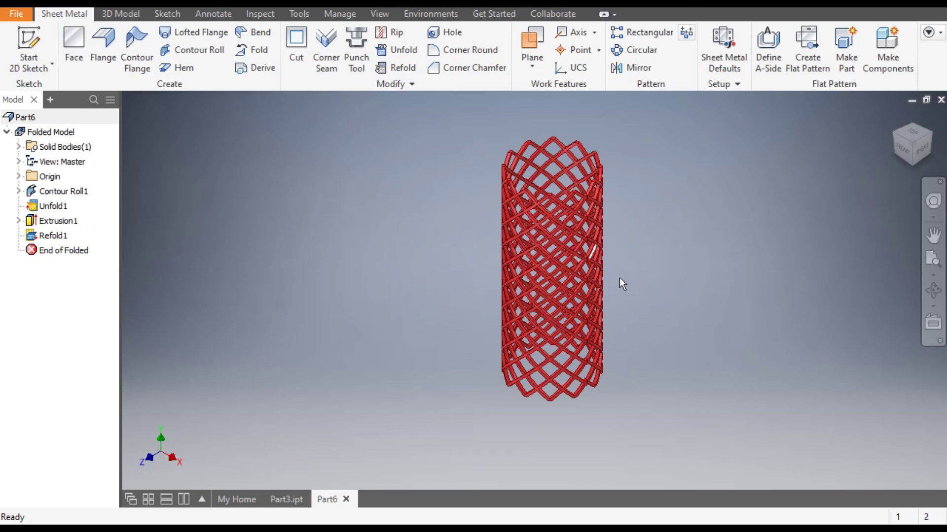
mouse_move(619, 277)
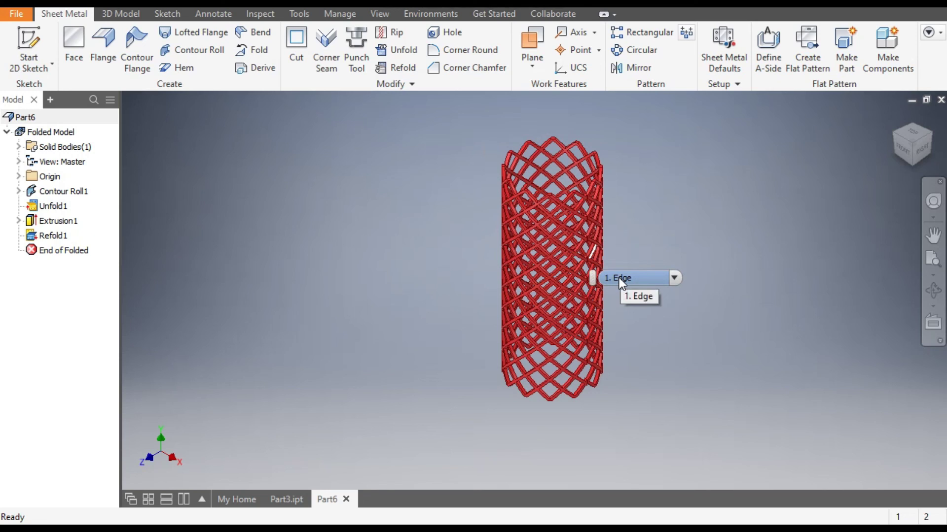